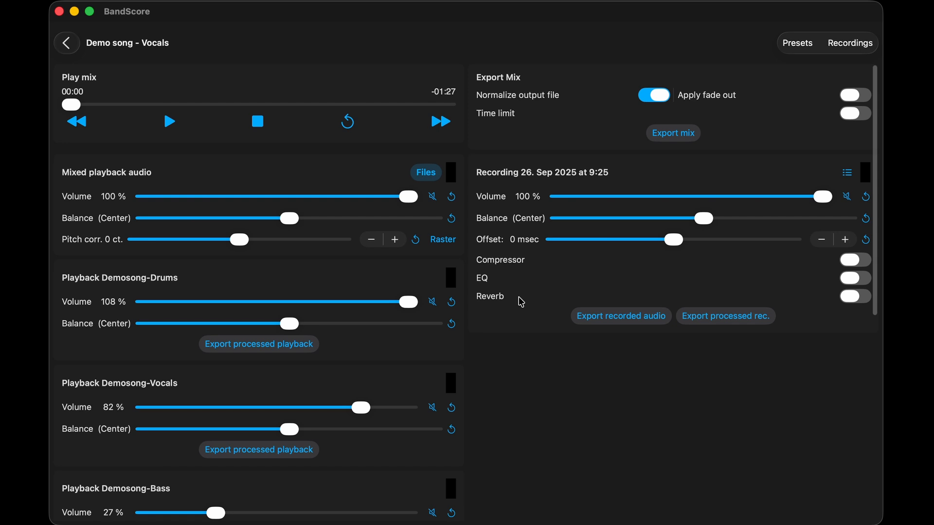
- Add a song preset, store the current mixer settings in it, and open the recordings list
{"action": "left_click", "coordinate": [804, 43]}
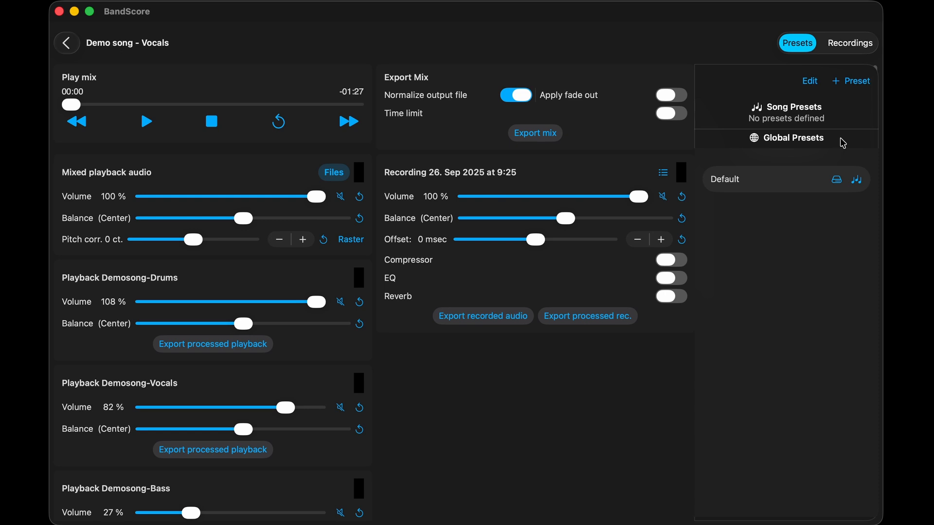
{"action": "left_click", "coordinate": [856, 85]}
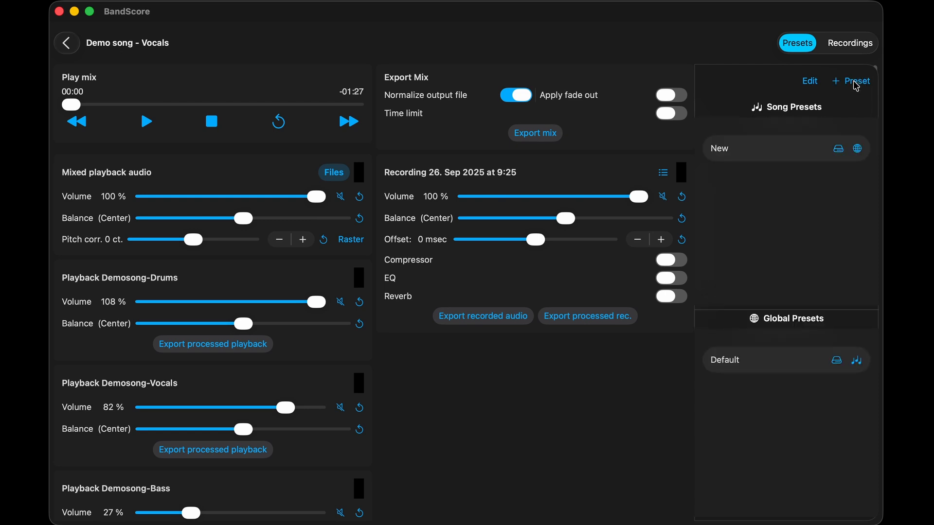
{"action": "left_click", "coordinate": [839, 150]}
{"action": "left_click", "coordinate": [854, 45]}
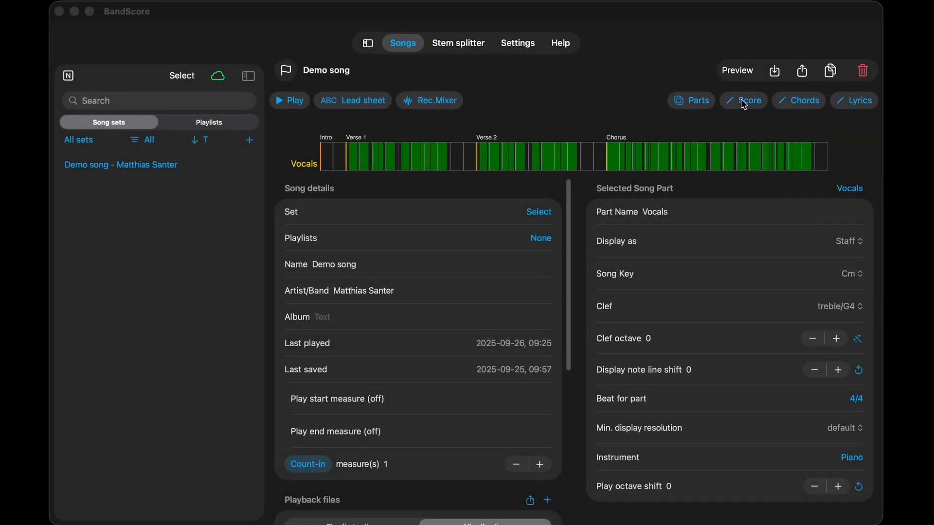
- Open the Vocals score for editing at measure 23, the start of the Chorus, and display four measures at once
{"action": "left_click", "coordinate": [744, 103]}
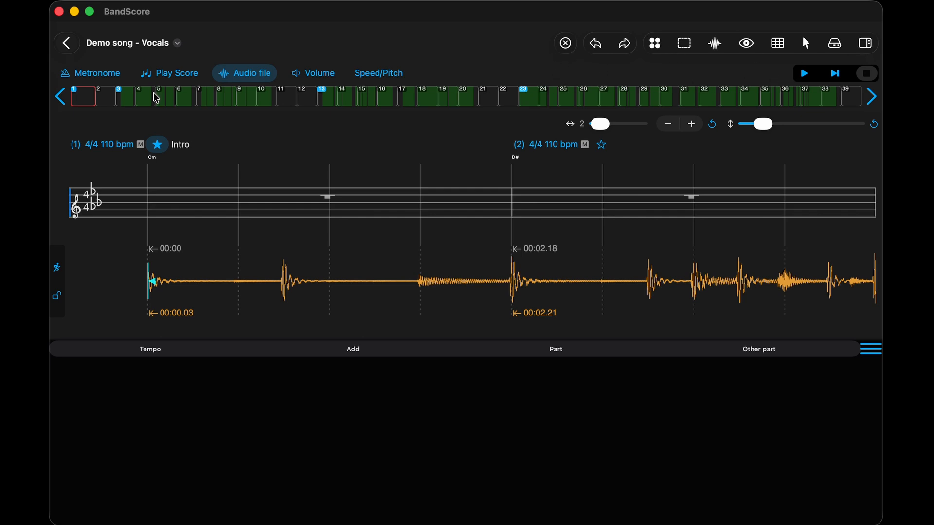
{"action": "left_click", "coordinate": [465, 100]}
{"action": "left_click", "coordinate": [534, 100]}
{"action": "left_click", "coordinate": [557, 100]}
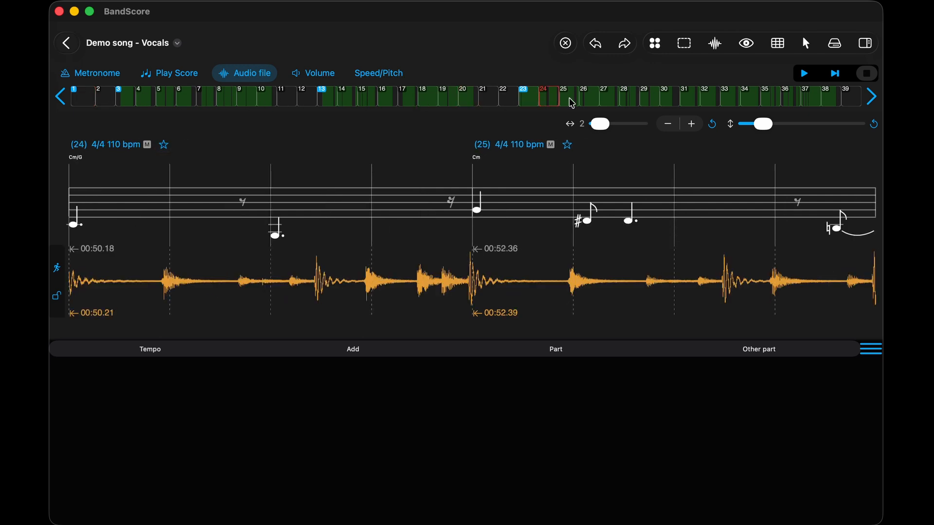
{"action": "left_click", "coordinate": [524, 98]}
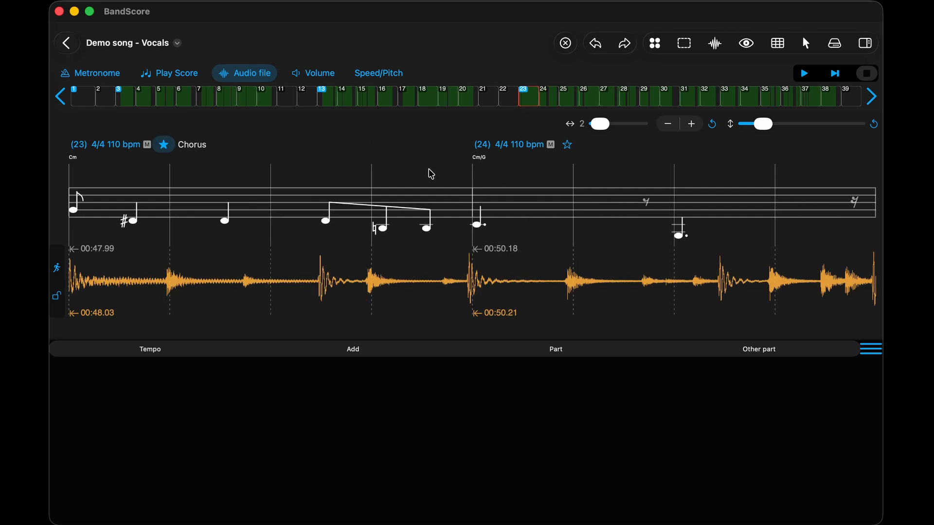
{"action": "left_click", "coordinate": [691, 124]}
{"action": "left_click", "coordinate": [691, 124]}
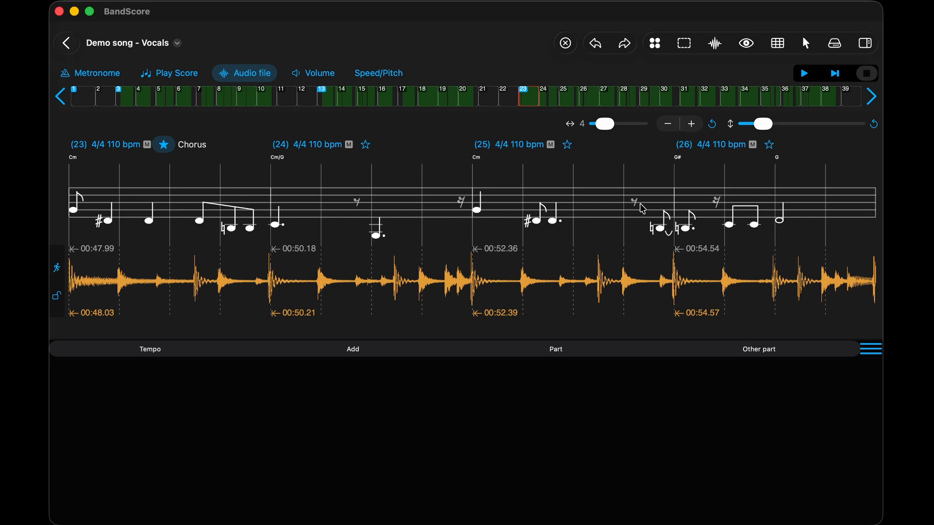
- Look through the tempo settings and the actions available for the Vocals song part
{"action": "left_click", "coordinate": [151, 351]}
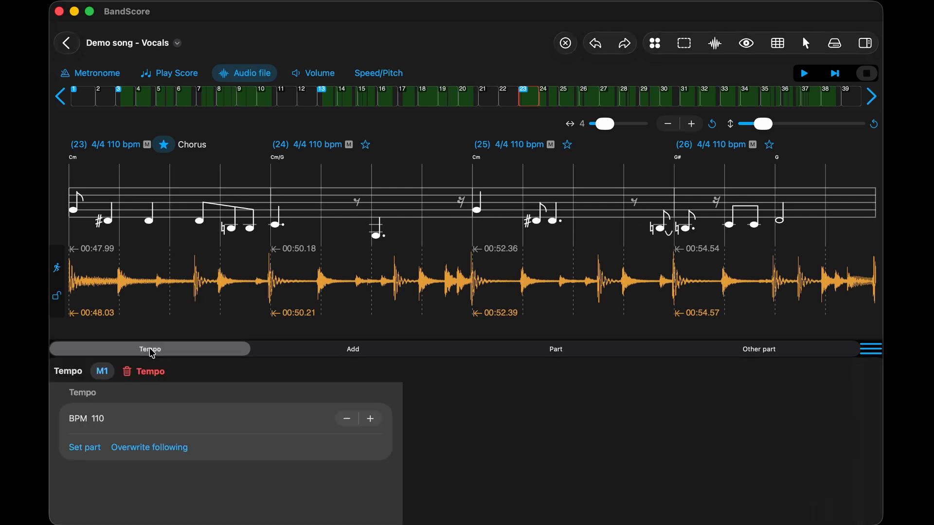
{"action": "left_click", "coordinate": [178, 44]}
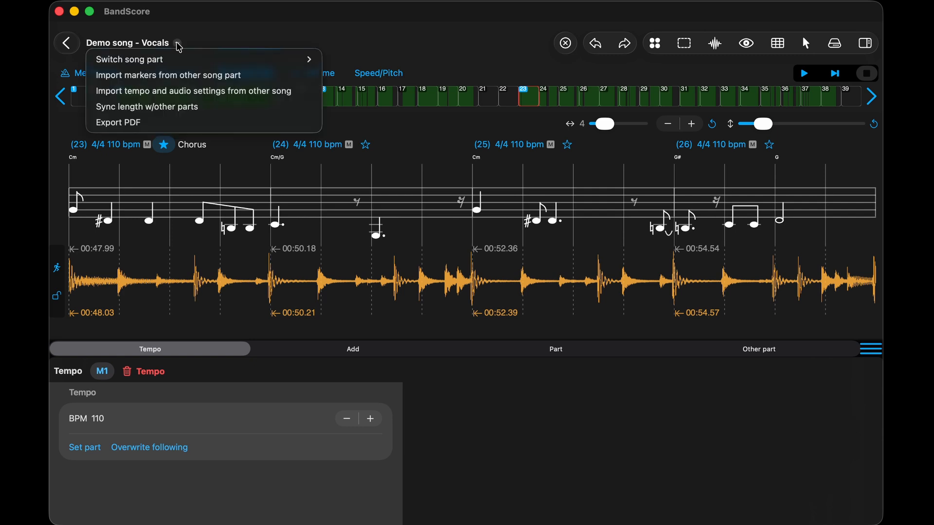
{"action": "mouse_move", "coordinate": [181, 59]}
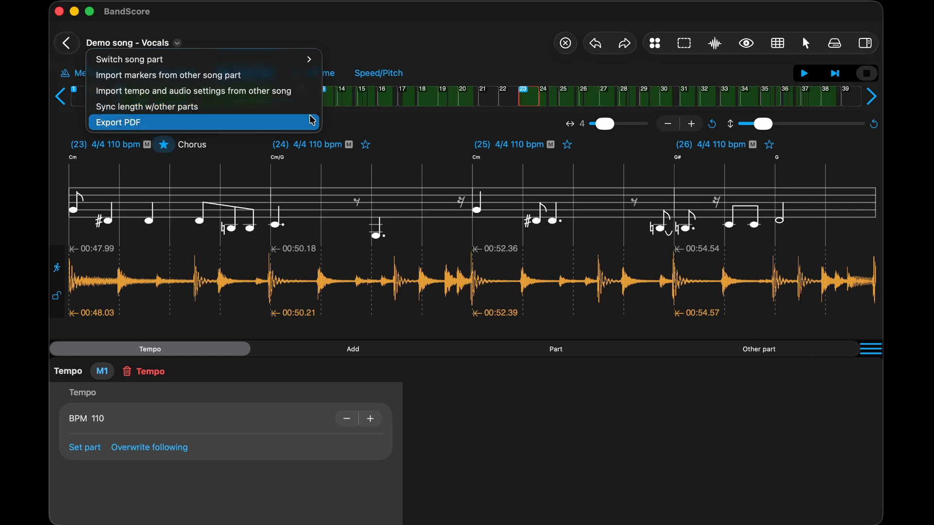
{"action": "left_click", "coordinate": [547, 60]}
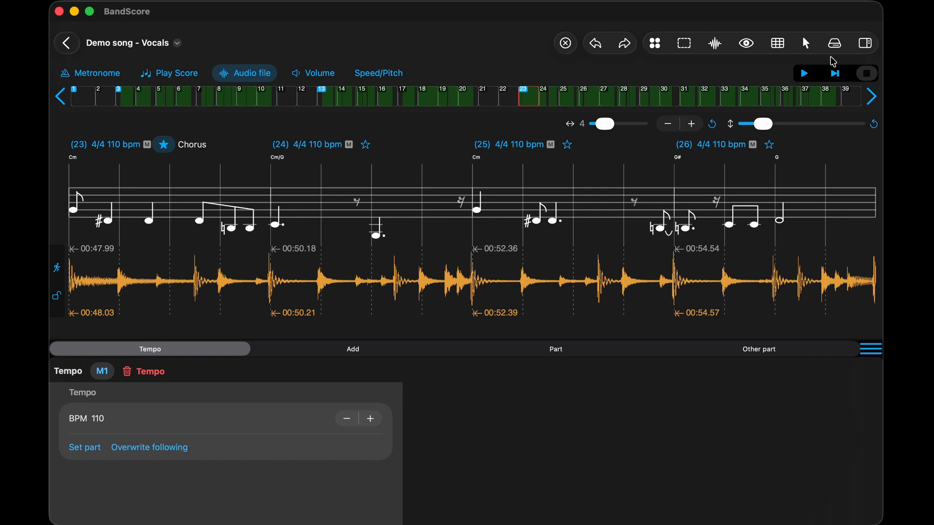
{"action": "left_click", "coordinate": [865, 47]}
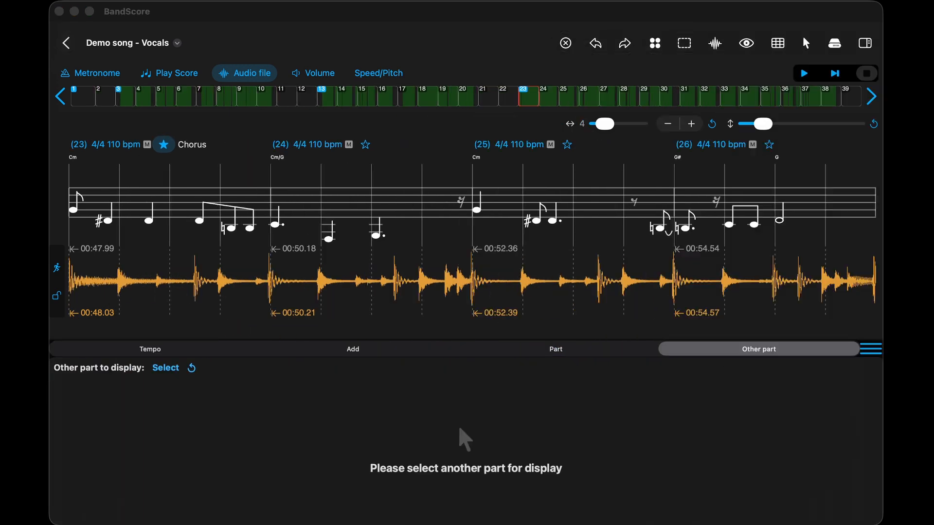
- Select the third note of measure 23 and examine its note properties, annotation options and tempo settings
{"action": "left_click", "coordinate": [153, 226]}
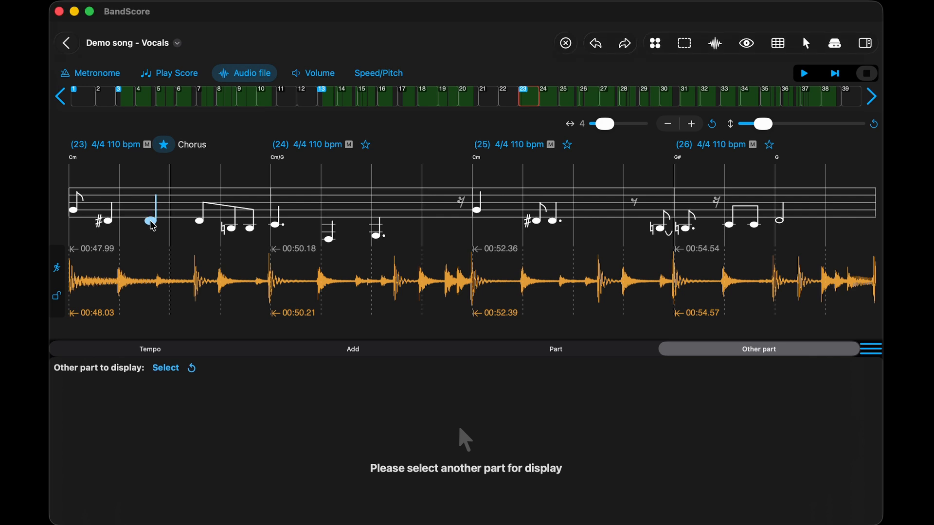
{"action": "left_click", "coordinate": [153, 226]}
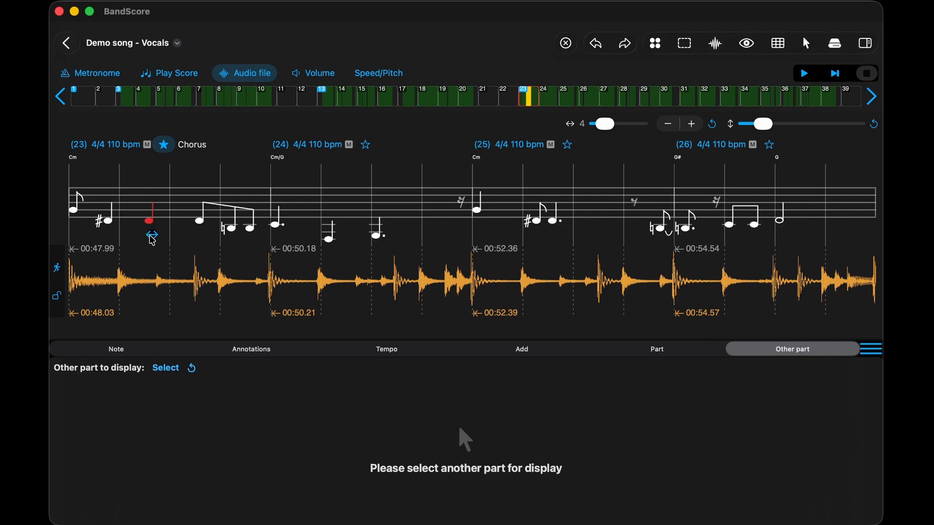
{"action": "left_click", "coordinate": [117, 350]}
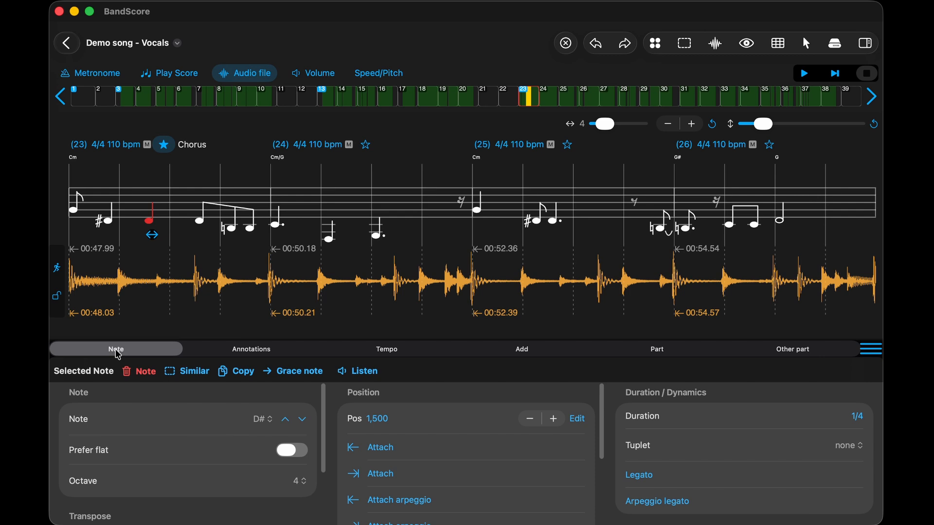
{"action": "left_click", "coordinate": [234, 354]}
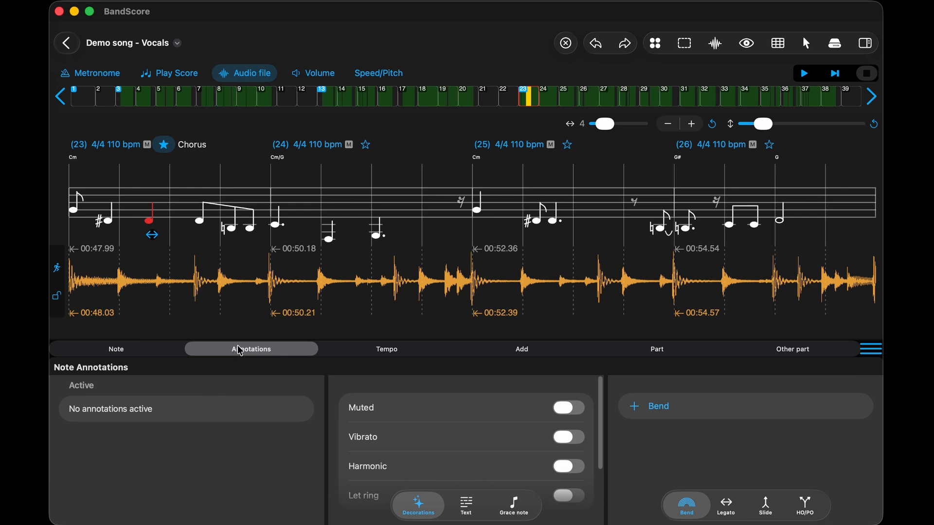
{"action": "left_click", "coordinate": [395, 351]}
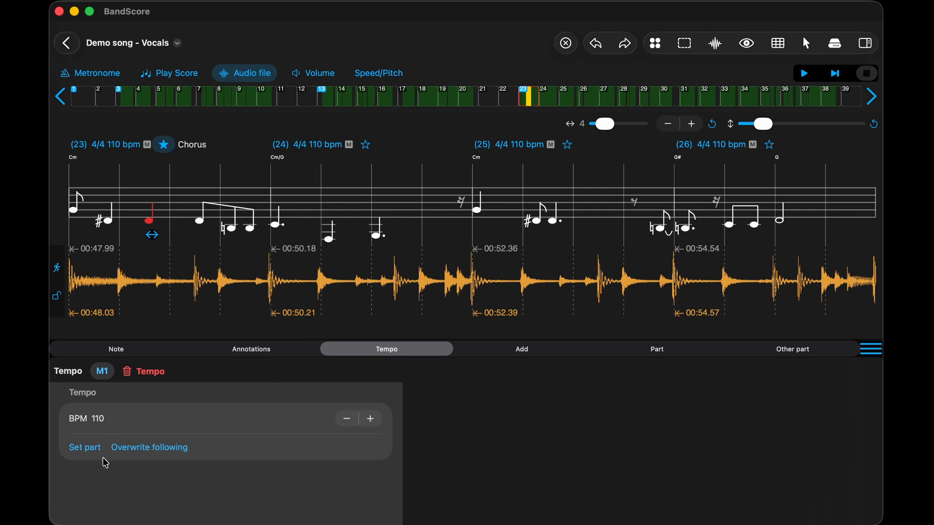
- Create a quarter-note F3 template and insert that note in the second half of measure 24
{"action": "left_click", "coordinate": [520, 356]}
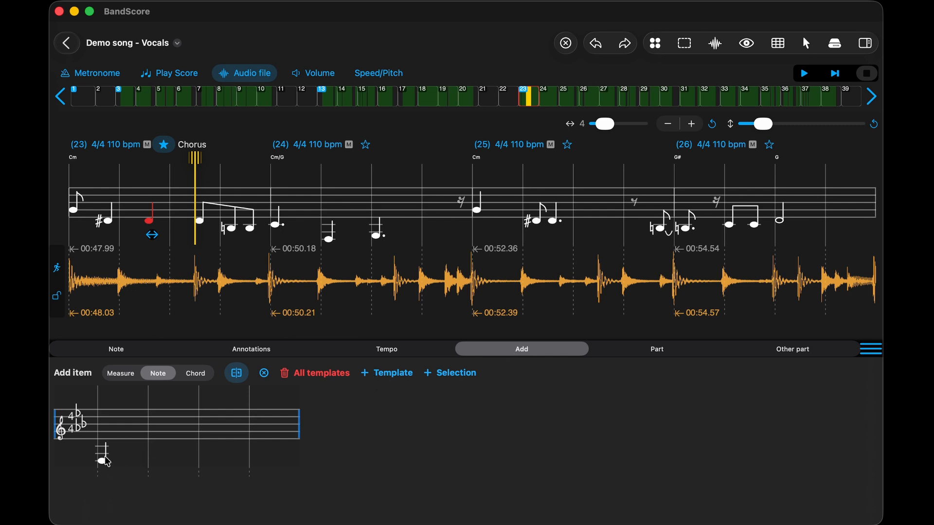
{"action": "left_click", "coordinate": [393, 382]}
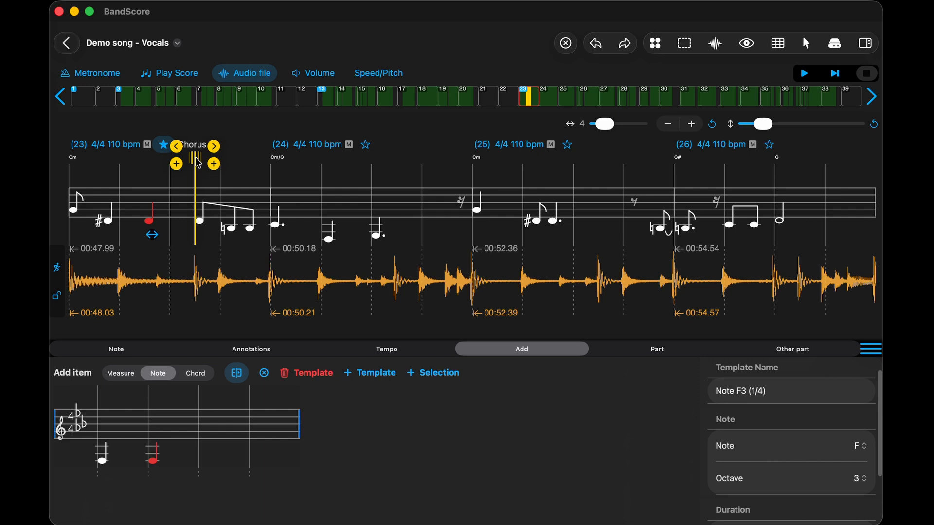
{"action": "left_click_drag", "start_coordinate": [197, 159], "coordinate": [406, 159]}
{"action": "left_click", "coordinate": [425, 165]}
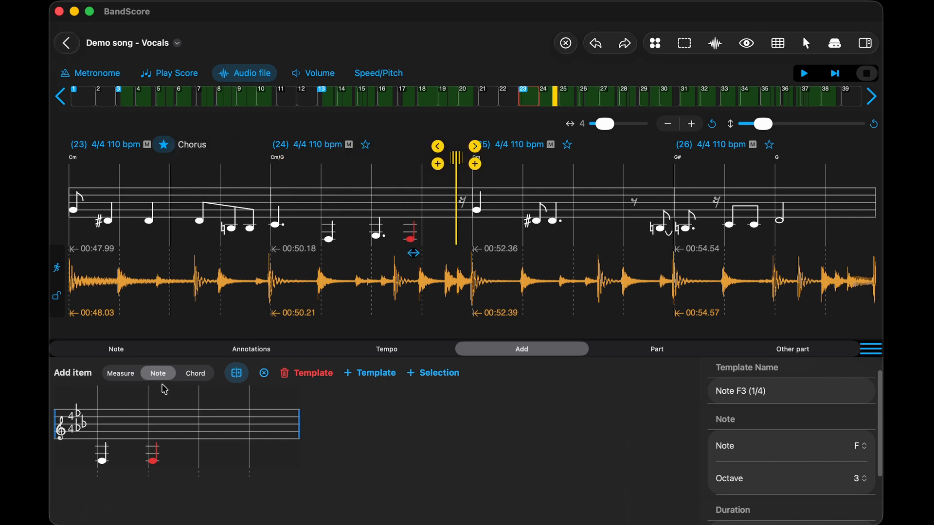
- Select measure 23 and review the options for adding measures, the song part's parameters and the display of another part
{"action": "left_click", "coordinate": [121, 374]}
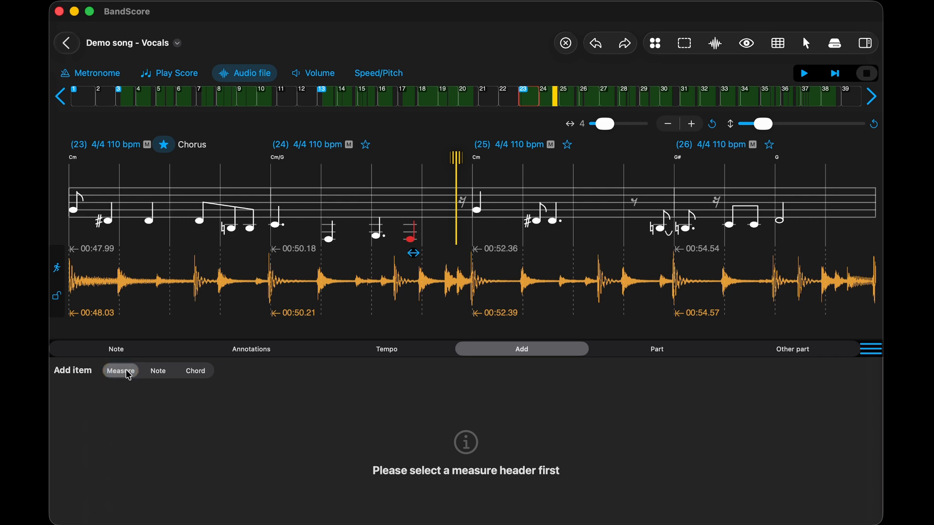
{"action": "left_click", "coordinate": [111, 144]}
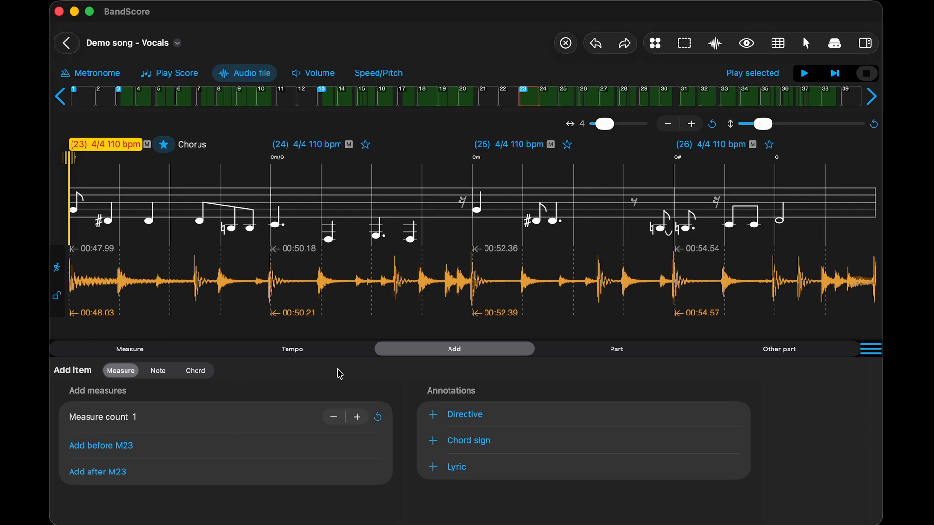
{"action": "left_click", "coordinate": [632, 355]}
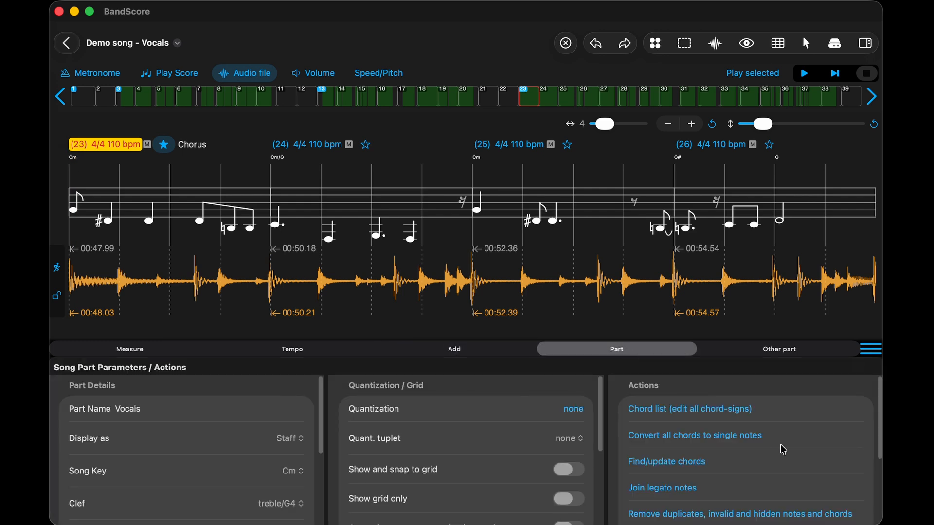
{"action": "left_click", "coordinate": [779, 351]}
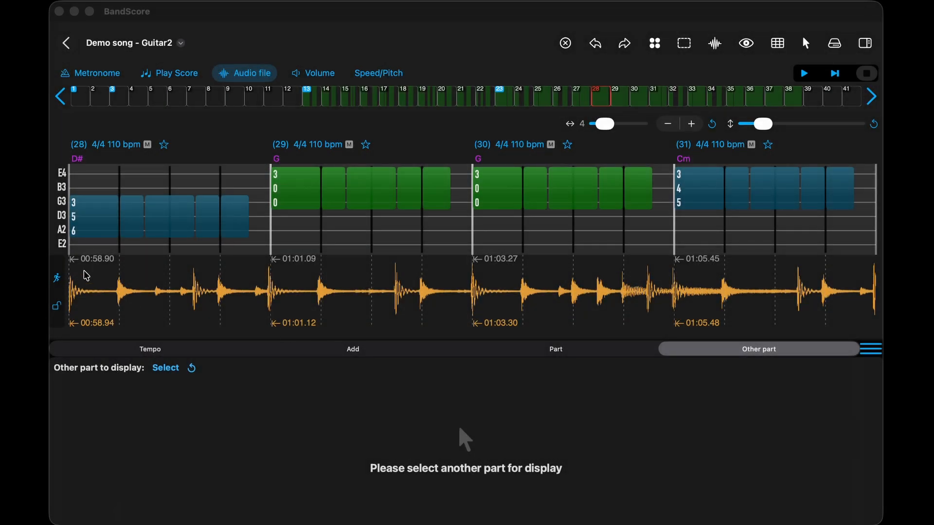
- Turn the first chord of measure 28 in the Guitar2 part into a defined chord that uses an individual name
{"action": "left_click", "coordinate": [86, 222]}
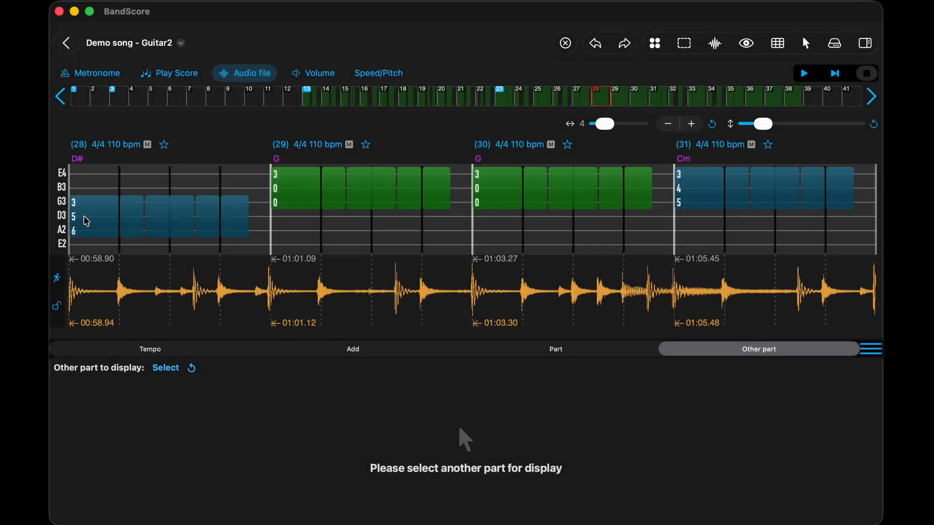
{"action": "left_click", "coordinate": [86, 221]}
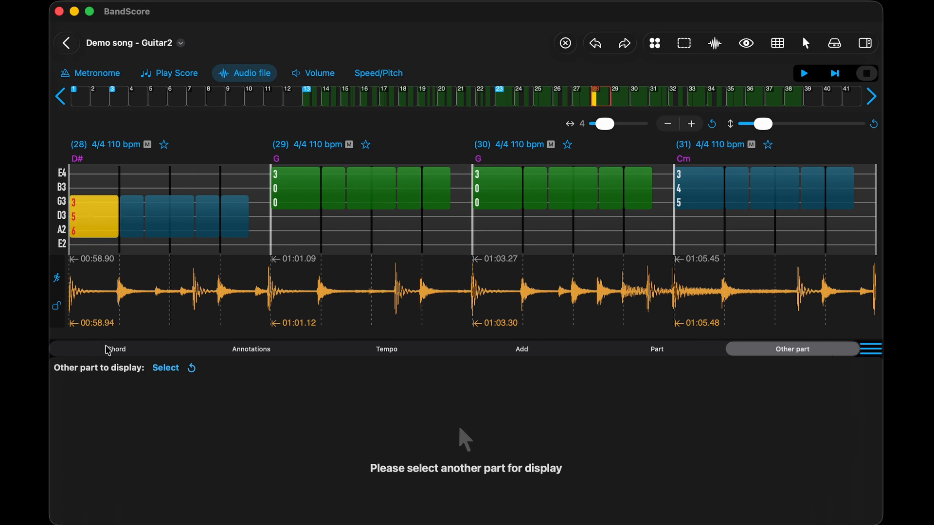
{"action": "left_click", "coordinate": [108, 350]}
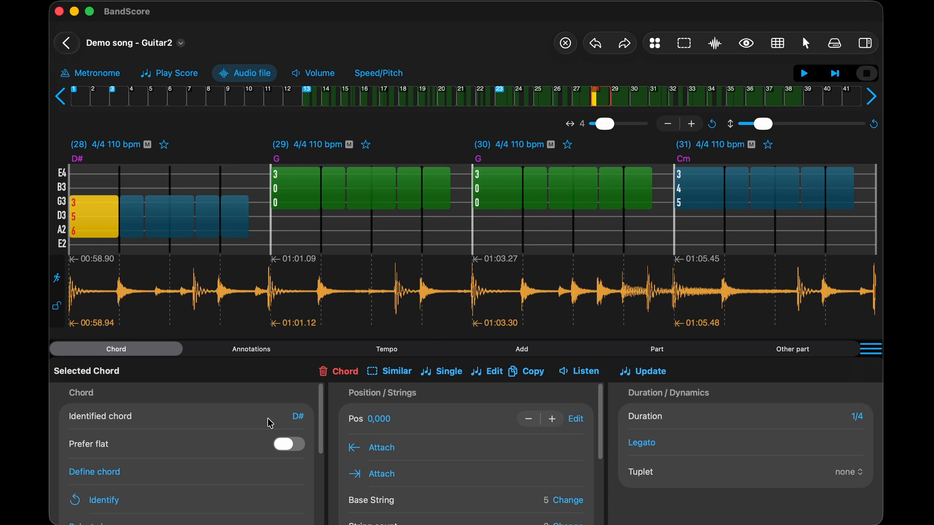
{"action": "left_click", "coordinate": [91, 480]}
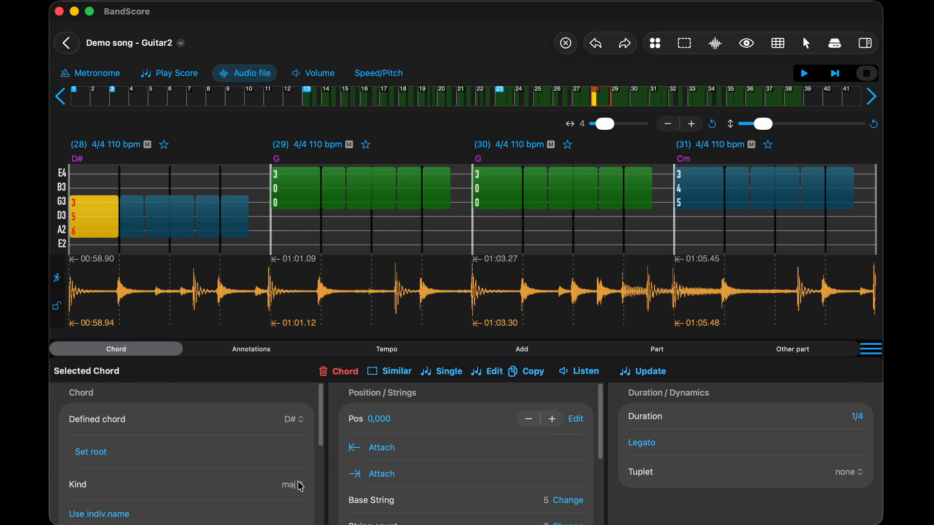
{"action": "scroll", "coordinate": [323, 467], "scroll_direction": "down", "scroll_amount": 2}
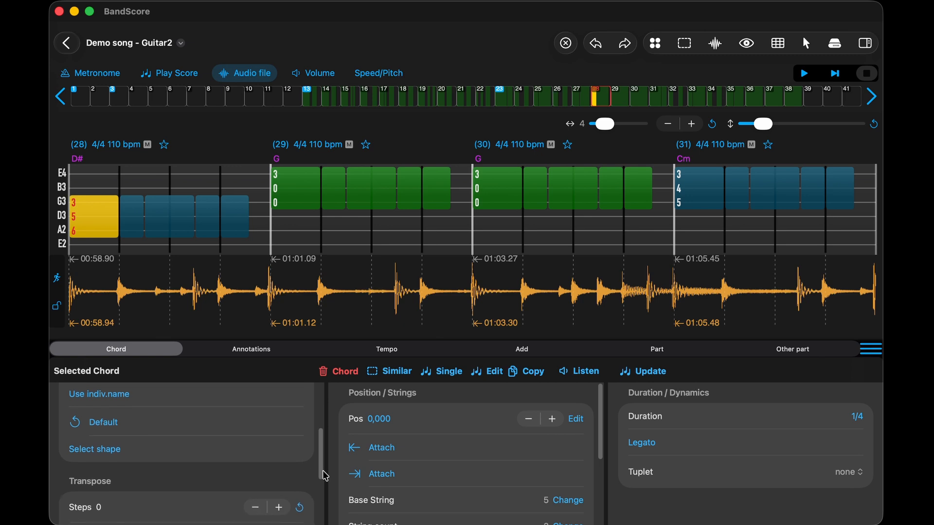
{"action": "scroll", "coordinate": [323, 467], "scroll_direction": "up", "scroll_amount": 4}
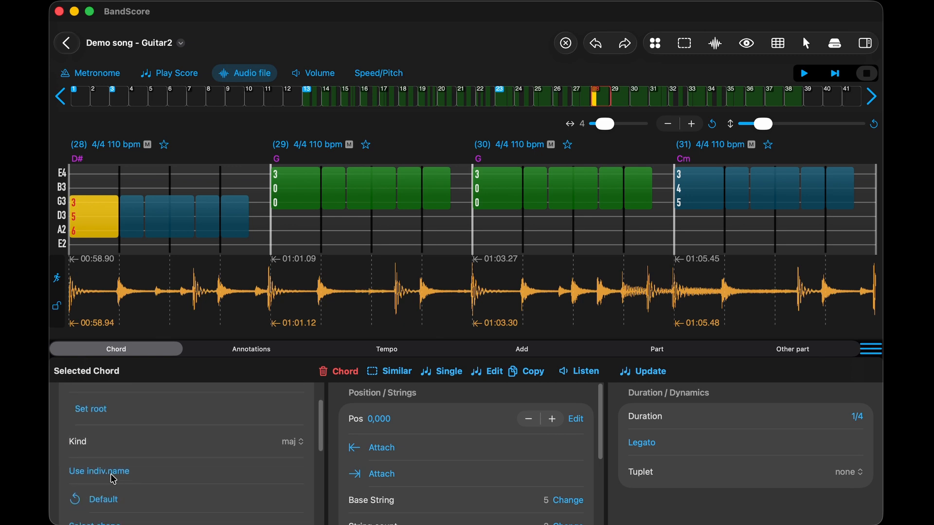
{"action": "left_click", "coordinate": [112, 476]}
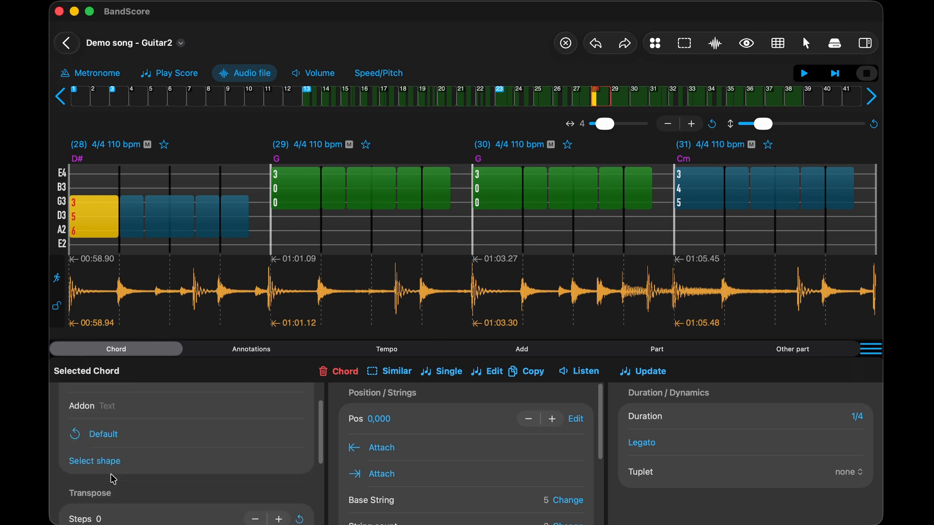
{"action": "scroll", "coordinate": [322, 437], "scroll_direction": "up", "scroll_amount": 2}
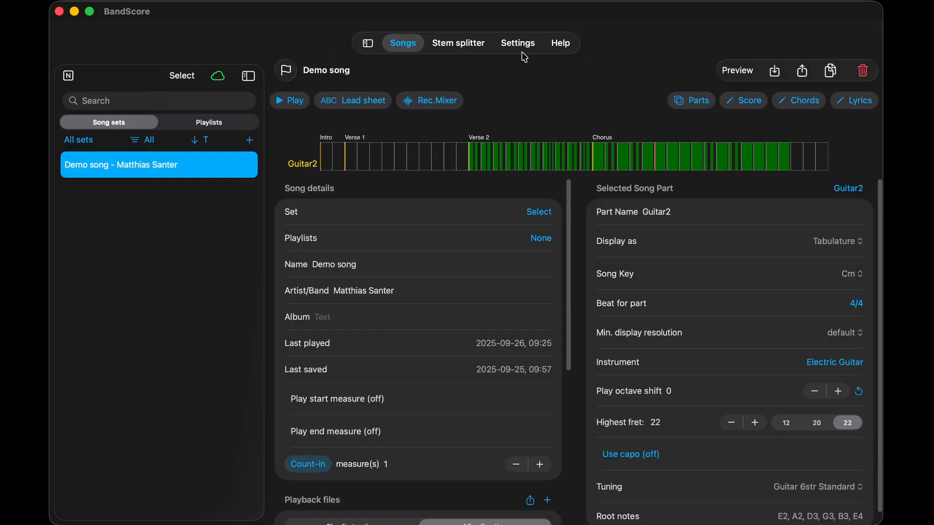
- Open the application settings and look at the further settings categories beyond Percussion
{"action": "left_click", "coordinate": [523, 45]}
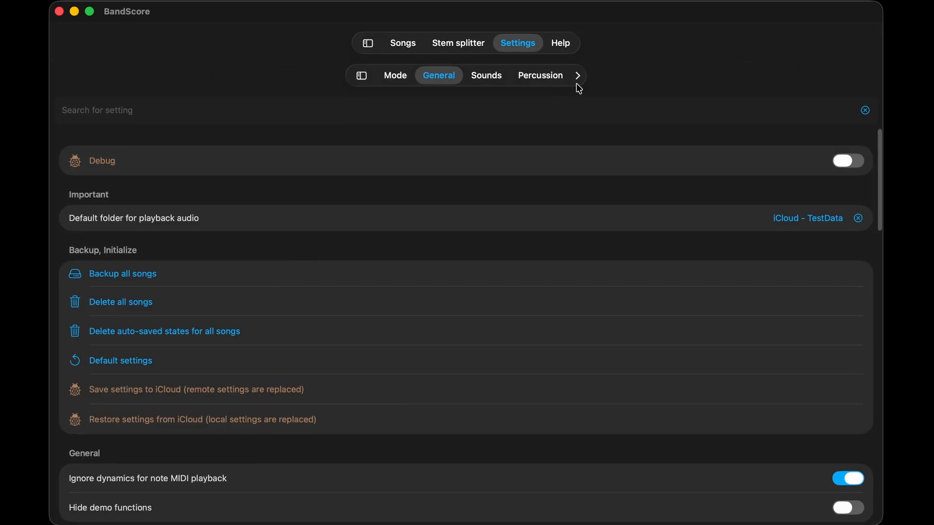
{"action": "left_click", "coordinate": [577, 81]}
{"action": "left_click", "coordinate": [525, 78]}
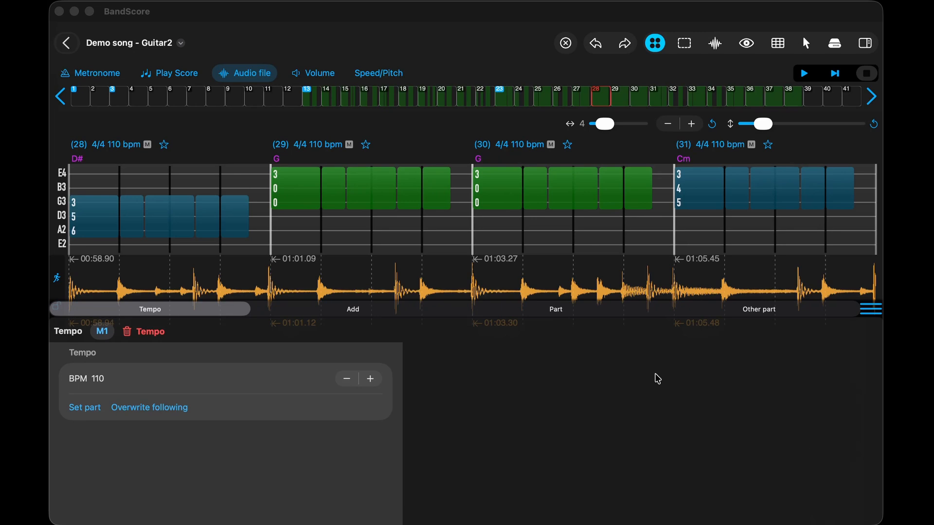
- Examine the Guitar2 part's quantization, grid and transpose parameters
{"action": "left_click", "coordinate": [551, 310]}
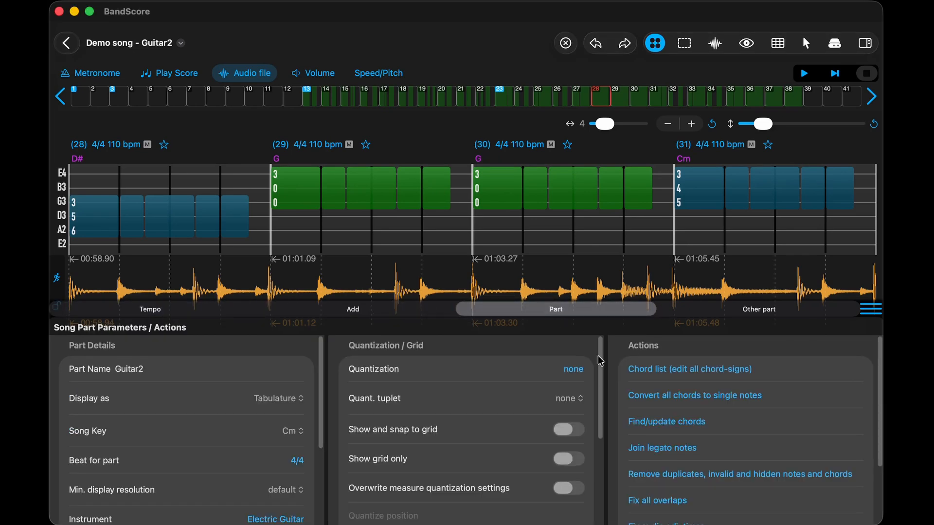
{"action": "left_click_drag", "start_coordinate": [600, 357], "coordinate": [614, 456]}
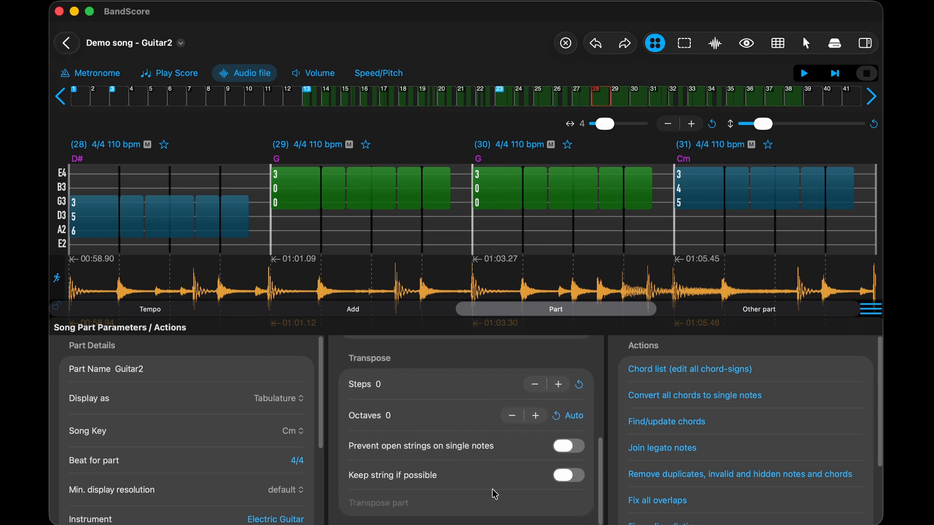
- Set the Guitar2 part's transpose steps to 1, and select all chords in measures 28 to 31
{"action": "left_click", "coordinate": [554, 387]}
{"action": "left_click", "coordinate": [312, 184]}
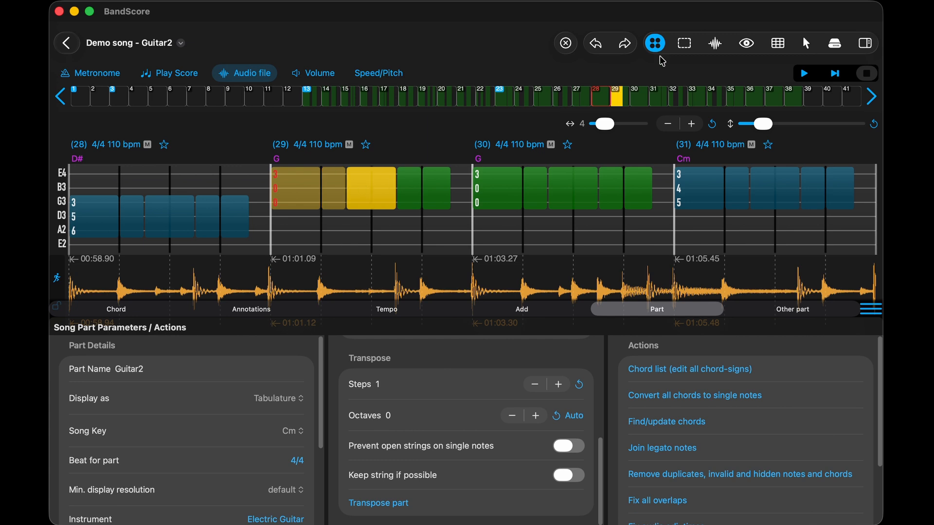
{"action": "left_click", "coordinate": [685, 45]}
{"action": "left_click", "coordinate": [697, 62]}
- Set the transpose steps for the selected chords to 1 and review their quantization options
{"action": "left_click", "coordinate": [122, 309]}
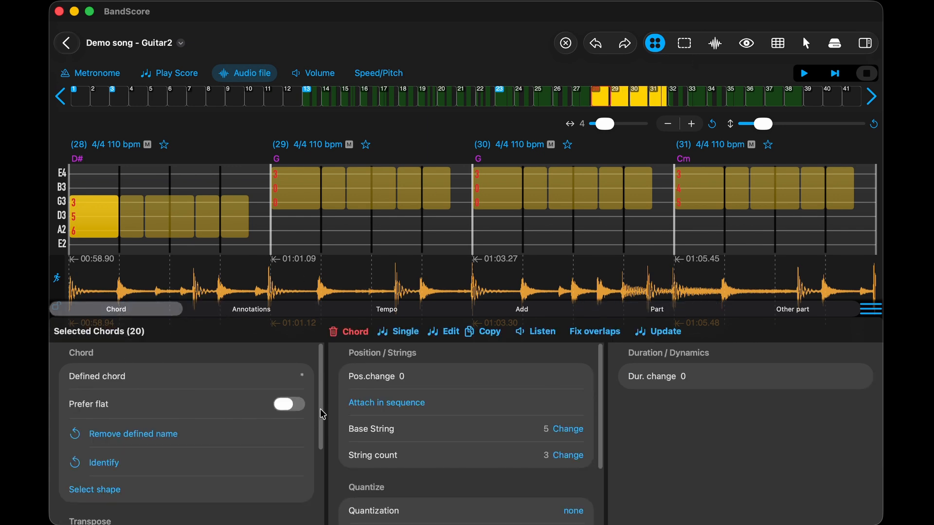
{"action": "left_click_drag", "start_coordinate": [323, 410], "coordinate": [331, 502]}
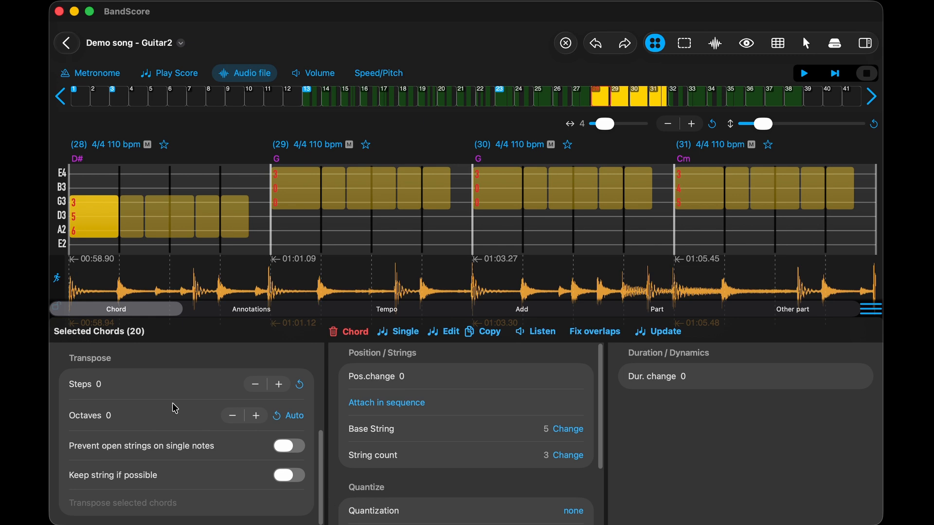
{"action": "left_click", "coordinate": [276, 385]}
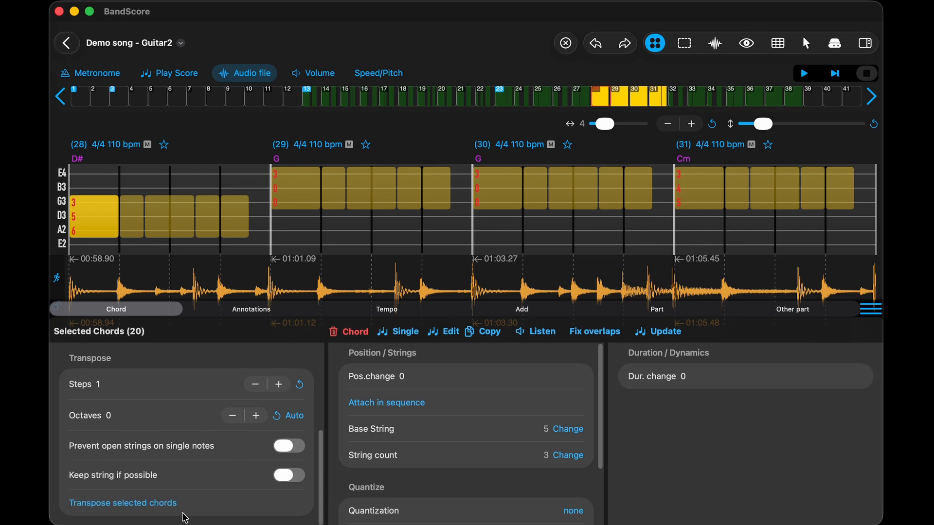
{"action": "scroll", "coordinate": [389, 510], "scroll_direction": "down", "scroll_amount": 3}
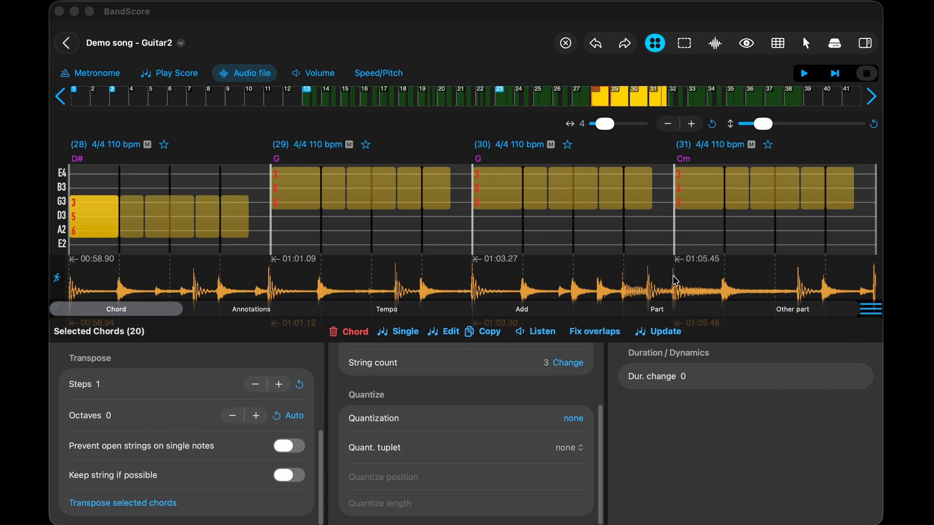
- Shrink the parameter area to uncover the full waveform and try playback of the song from measure 28
{"action": "left_click", "coordinate": [868, 312]}
{"action": "left_click_drag", "start_coordinate": [868, 316], "coordinate": [876, 365]}
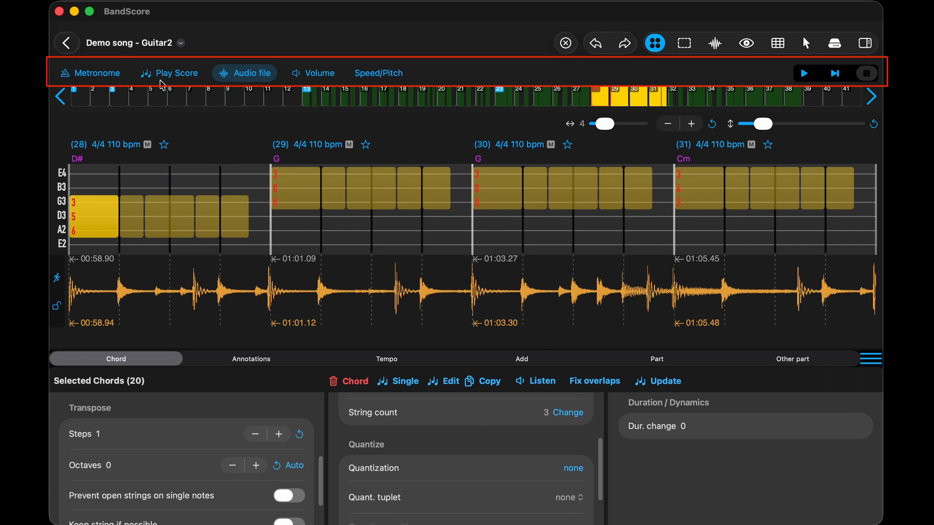
{"action": "left_click", "coordinate": [806, 74]}
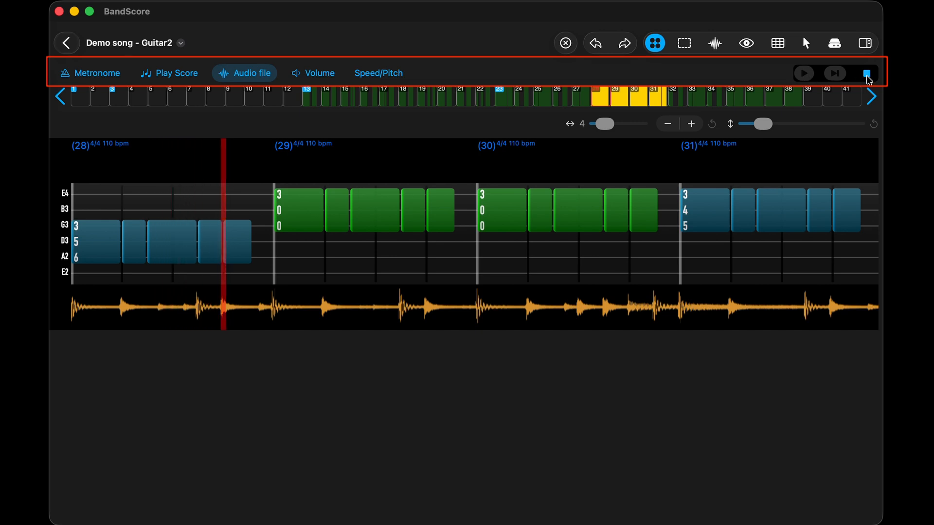
{"action": "left_click", "coordinate": [835, 73]}
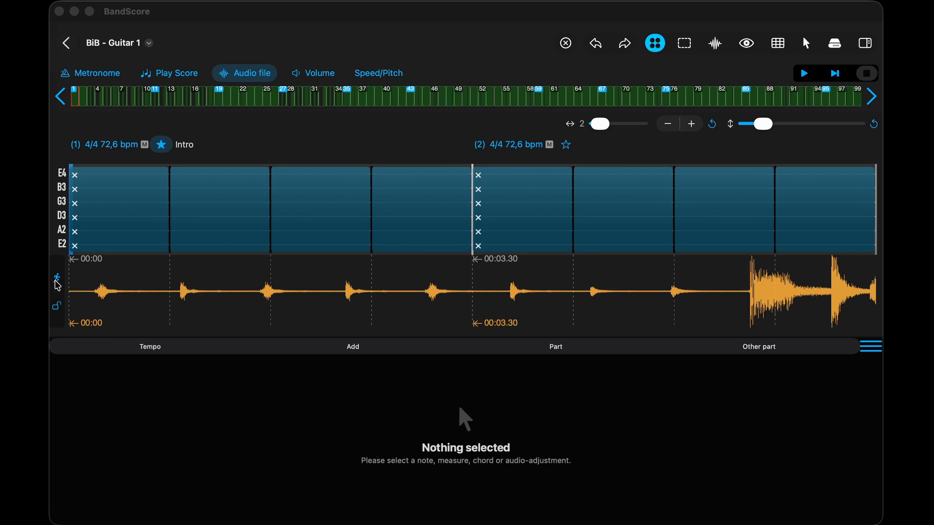
- Use free-drag audio adjustment to cut about 0.24 s from the start of the BiB audio, aligning it with measure 1
{"action": "left_click", "coordinate": [56, 281]}
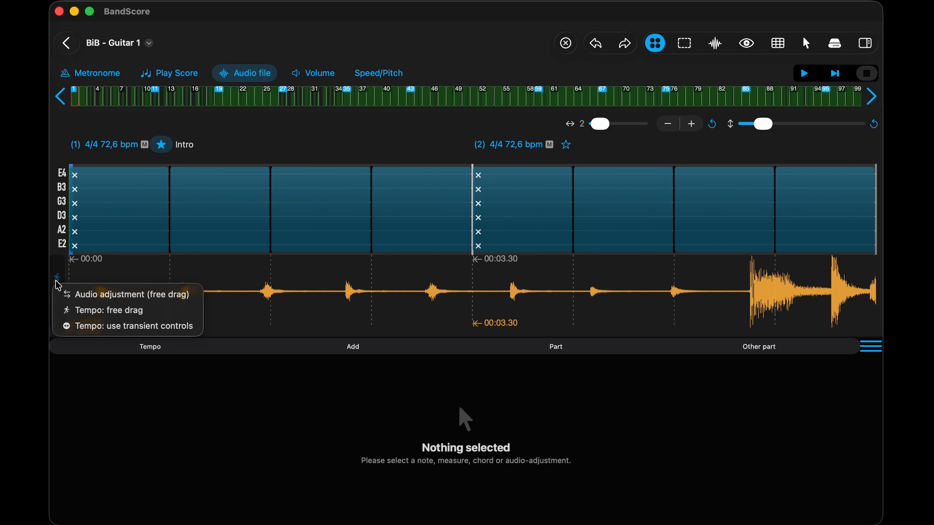
{"action": "left_click", "coordinate": [84, 295]}
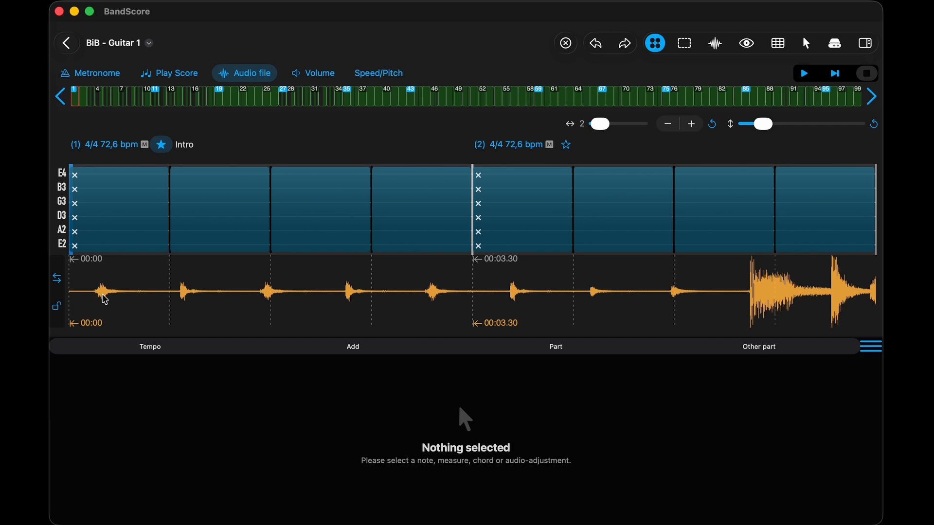
{"action": "left_click_drag", "start_coordinate": [118, 296], "coordinate": [89, 298]}
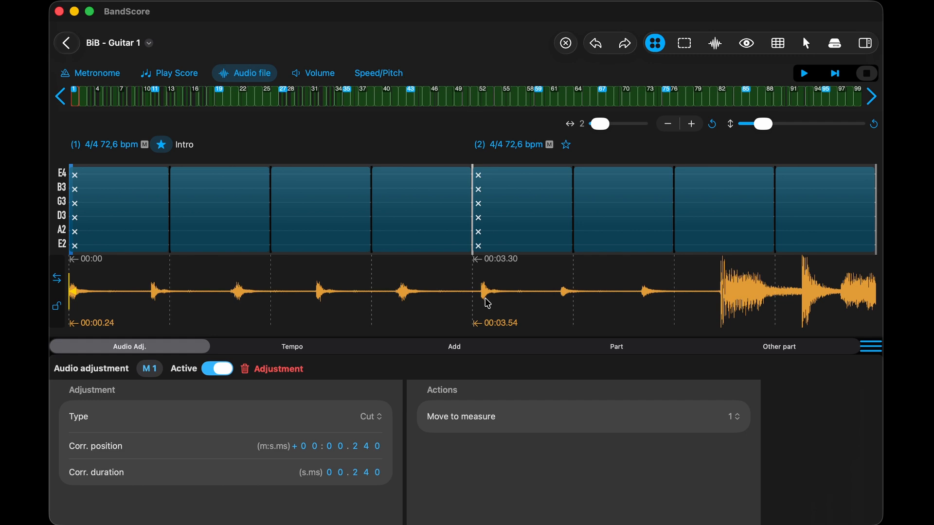
- Use free-drag tempo adjustment on the waveform to set measure 1 to about 89 bpm, and show its tempo parameters
{"action": "left_click", "coordinate": [57, 280]}
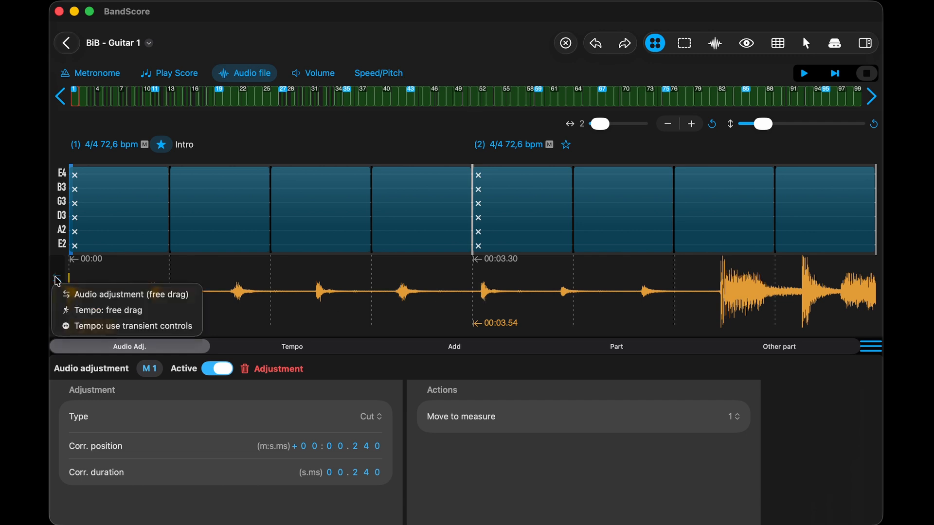
{"action": "left_click", "coordinate": [94, 312]}
{"action": "left_click_drag", "start_coordinate": [236, 290], "coordinate": [306, 296]}
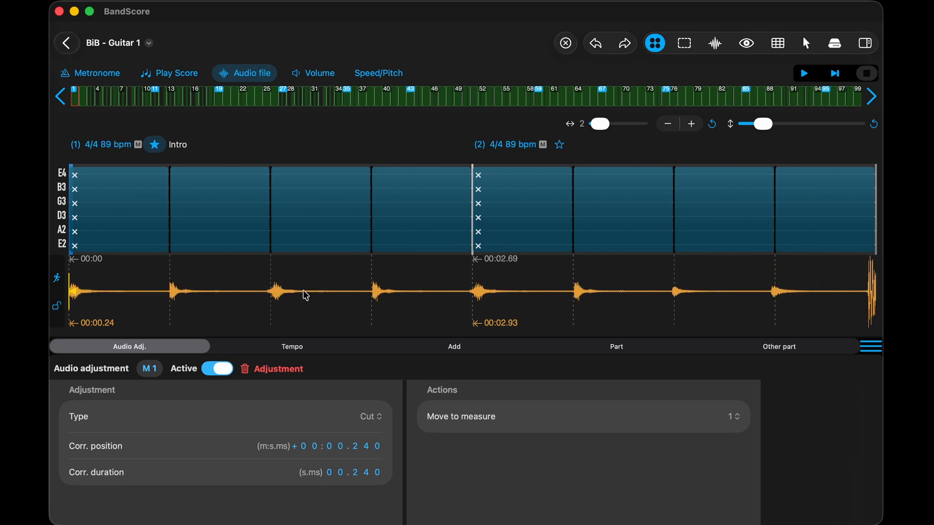
{"action": "left_click", "coordinate": [299, 349]}
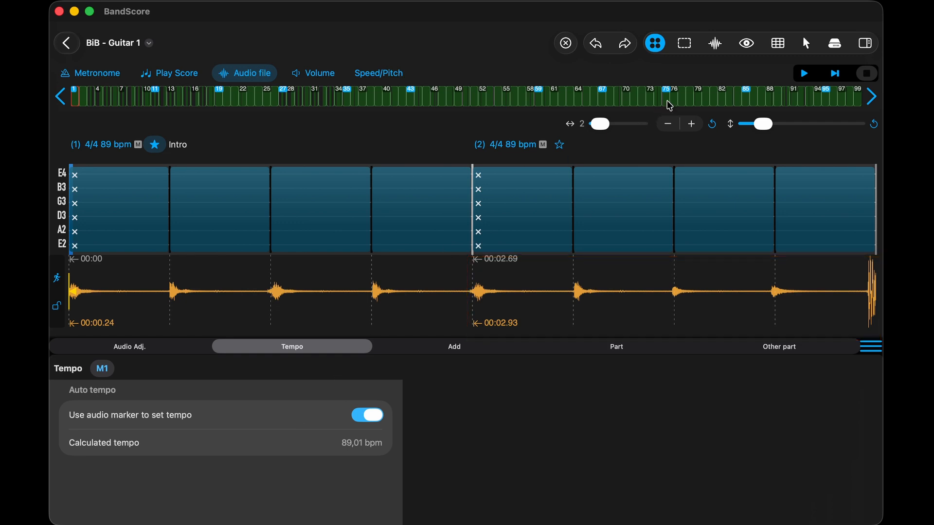
- Run a new transient analysis of Back In Black.m4a and switch the tempo adjustment to transient controls
{"action": "left_click", "coordinate": [716, 47]}
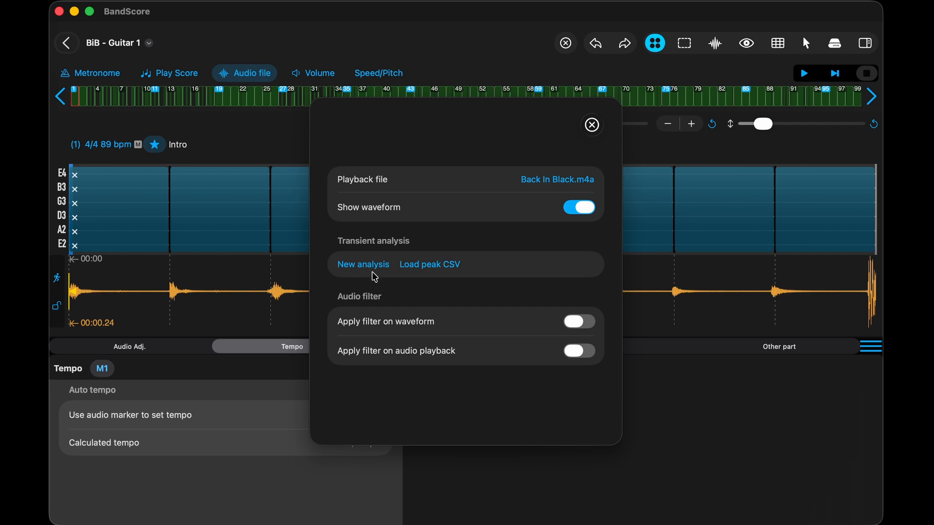
{"action": "left_click", "coordinate": [361, 267]}
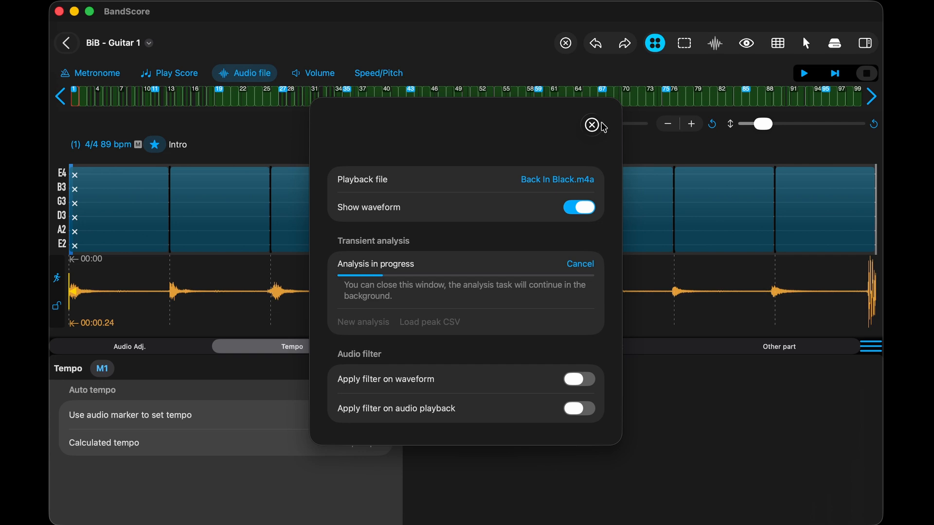
{"action": "left_click", "coordinate": [592, 125]}
{"action": "left_click", "coordinate": [190, 327]}
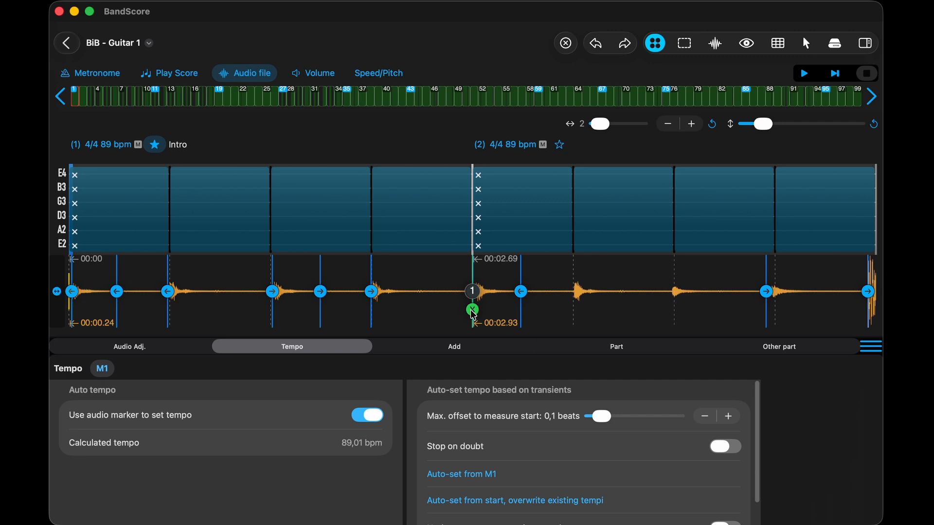
- Review the audio file's auto-set tempo and audio filter options
{"action": "left_click", "coordinate": [717, 45]}
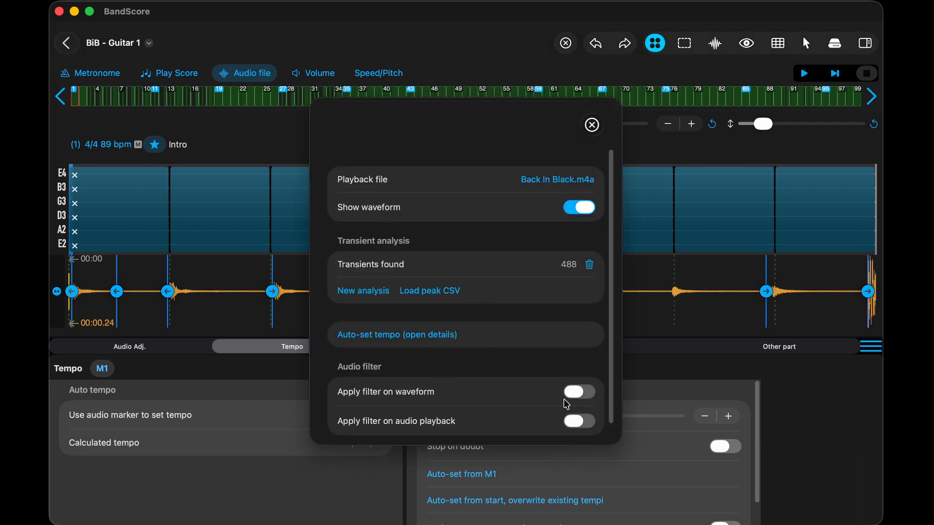
{"action": "scroll", "coordinate": [609, 424], "scroll_direction": "down", "scroll_amount": 1}
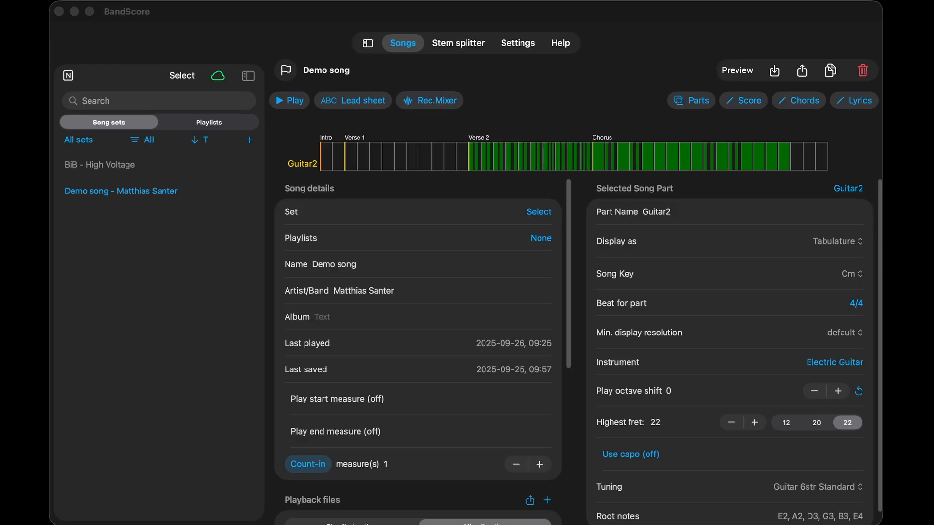
- Open the lyrics editor for the demo song's Guitar2 part and review its lyrics import, extraction and export options
{"action": "left_click", "coordinate": [856, 101]}
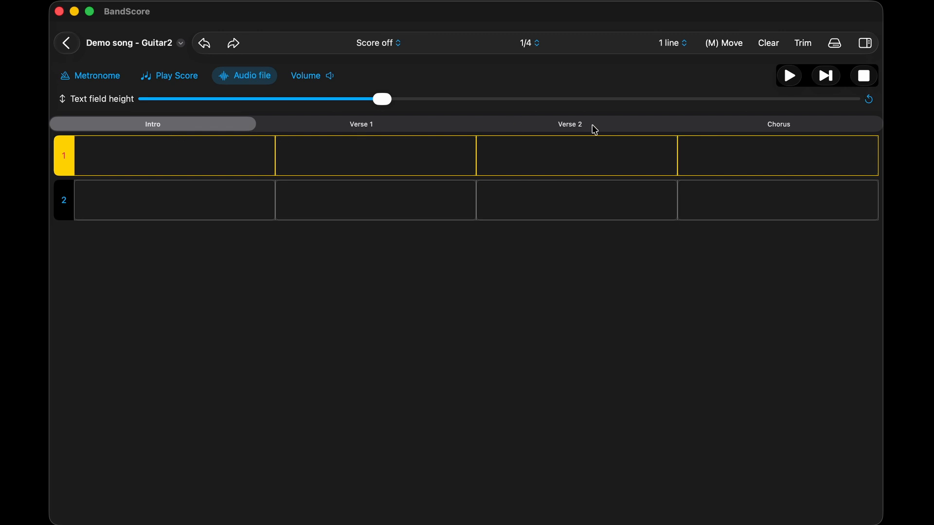
{"action": "left_click", "coordinate": [181, 45]}
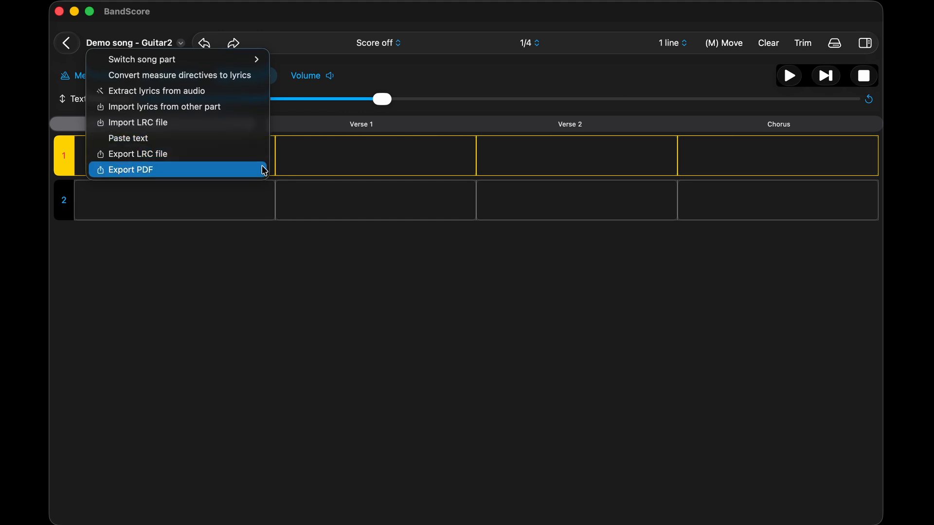
{"action": "left_click", "coordinate": [389, 59]}
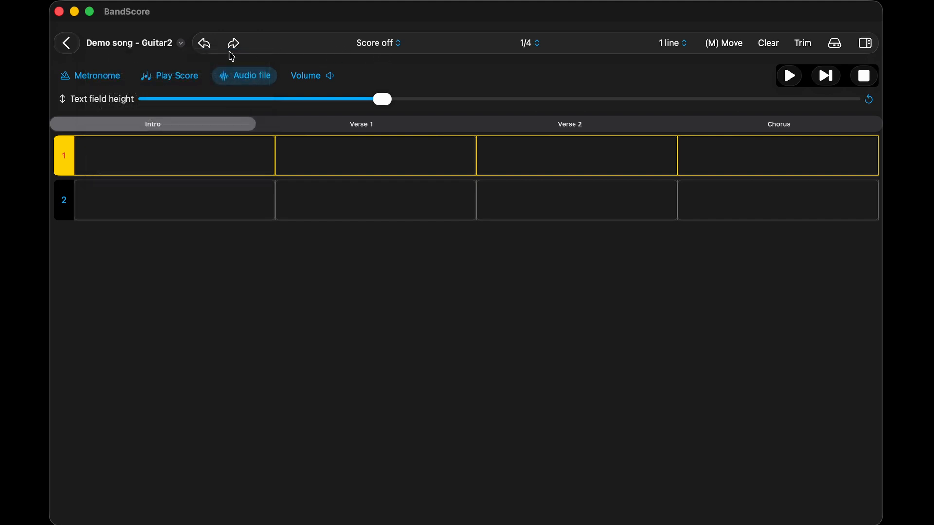
- Examine the lyrics editor's score display, beat resolution, line count and move options, plus its history and markers sidebar
{"action": "left_click", "coordinate": [391, 45]}
{"action": "left_click", "coordinate": [537, 49]}
{"action": "left_click", "coordinate": [528, 44]}
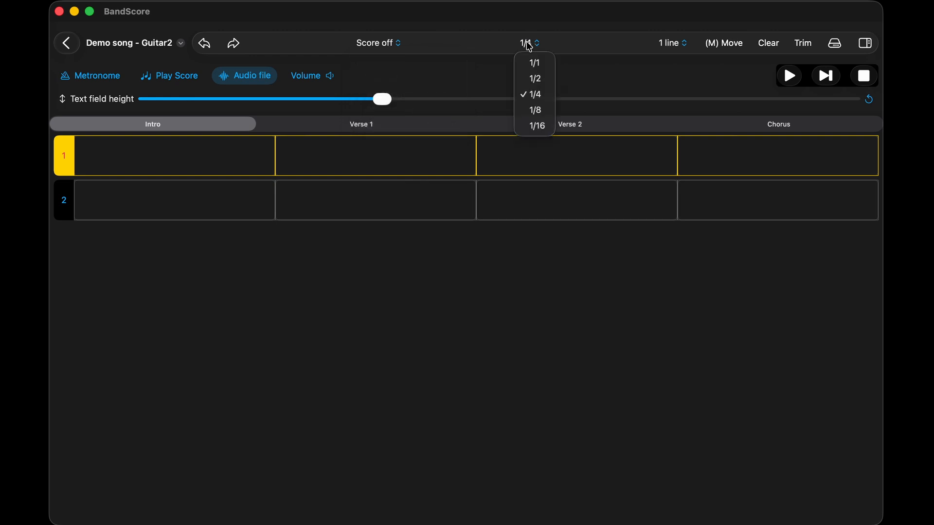
{"action": "left_click", "coordinate": [654, 58]}
{"action": "left_click", "coordinate": [671, 45]}
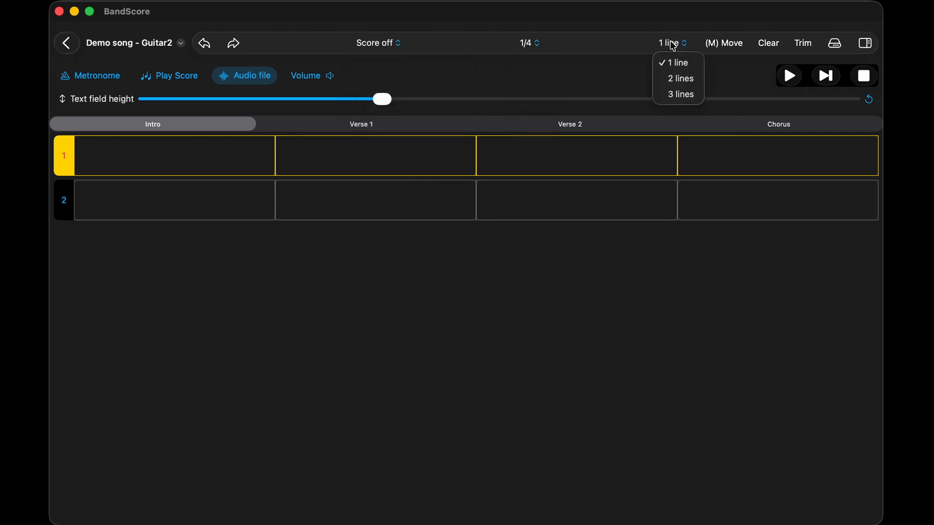
{"action": "left_click", "coordinate": [742, 69]}
{"action": "left_click", "coordinate": [737, 48]}
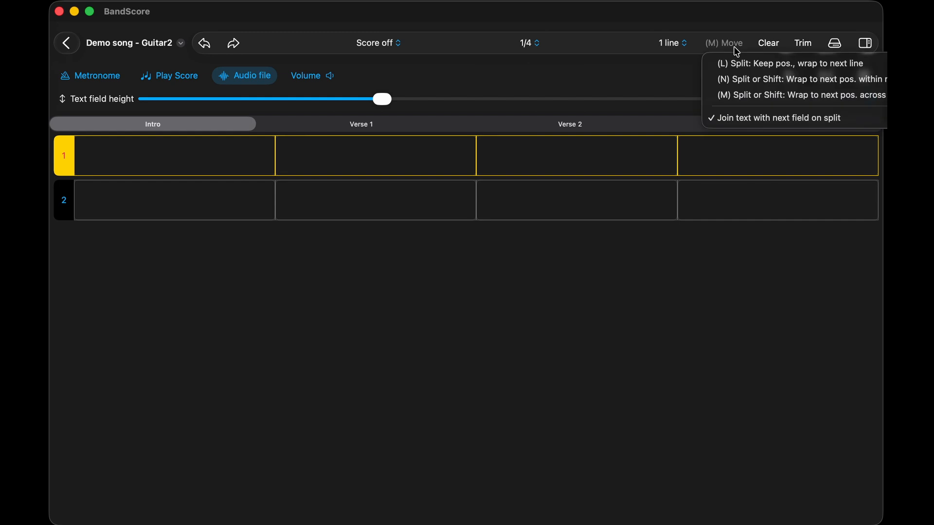
{"action": "left_click", "coordinate": [669, 71]}
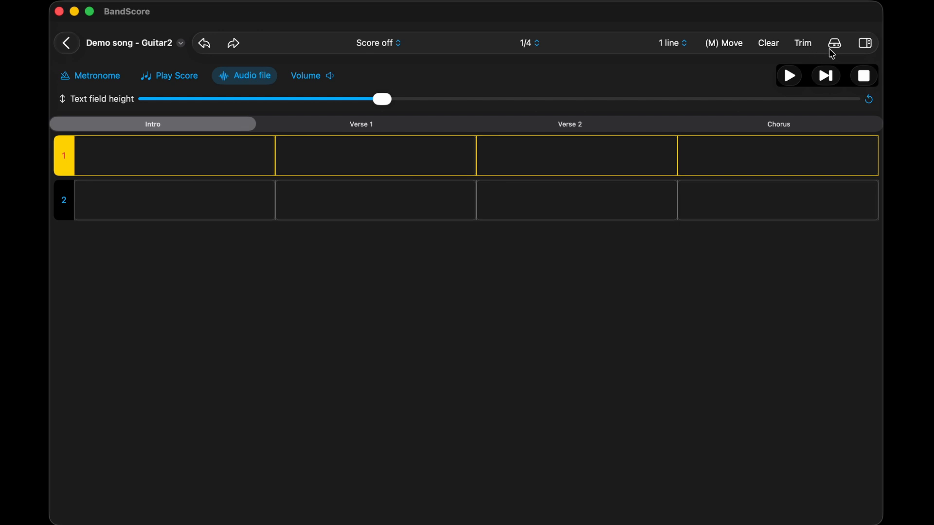
{"action": "left_click", "coordinate": [867, 43]}
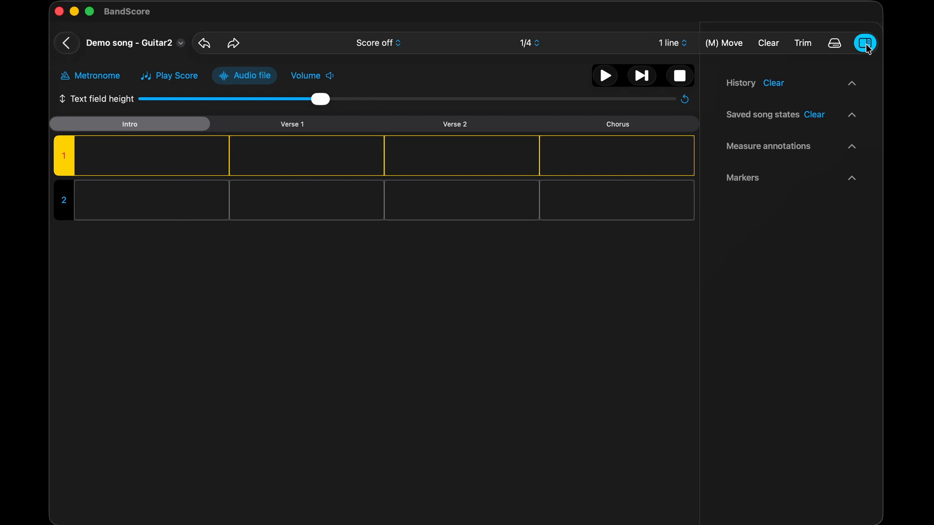
{"action": "left_click", "coordinate": [867, 44]}
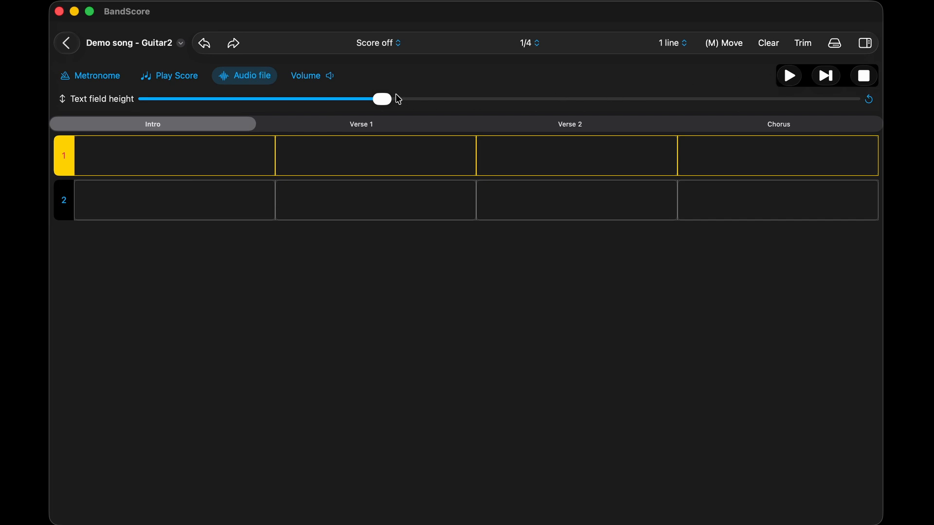
- Increase the lyrics text field height and enter "abc text" in the first field of measure 1
{"action": "left_click_drag", "start_coordinate": [398, 98], "coordinate": [444, 99]}
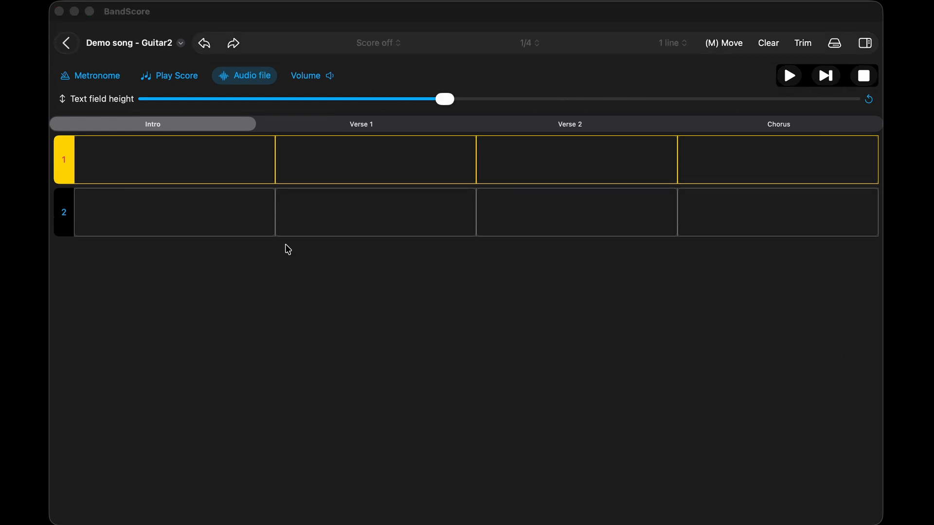
{"action": "left_click", "coordinate": [178, 159]}
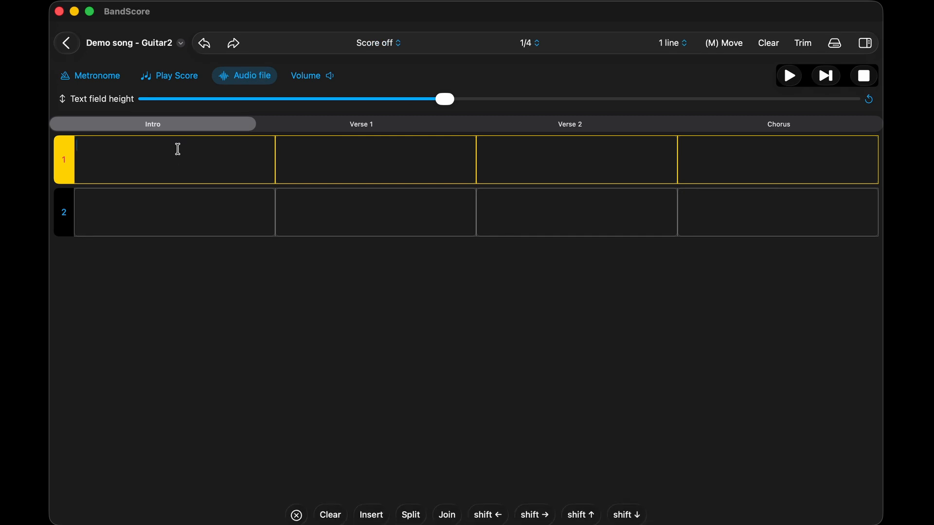
{"action": "type", "text": "abc text"}
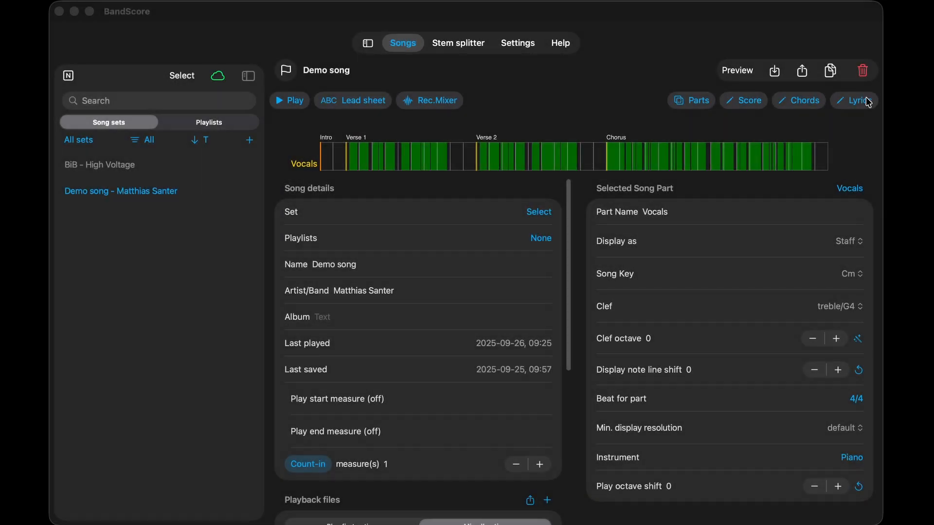
- Open the chord editor for the demo song's Vocals part and show its chords as text
{"action": "left_click", "coordinate": [793, 105]}
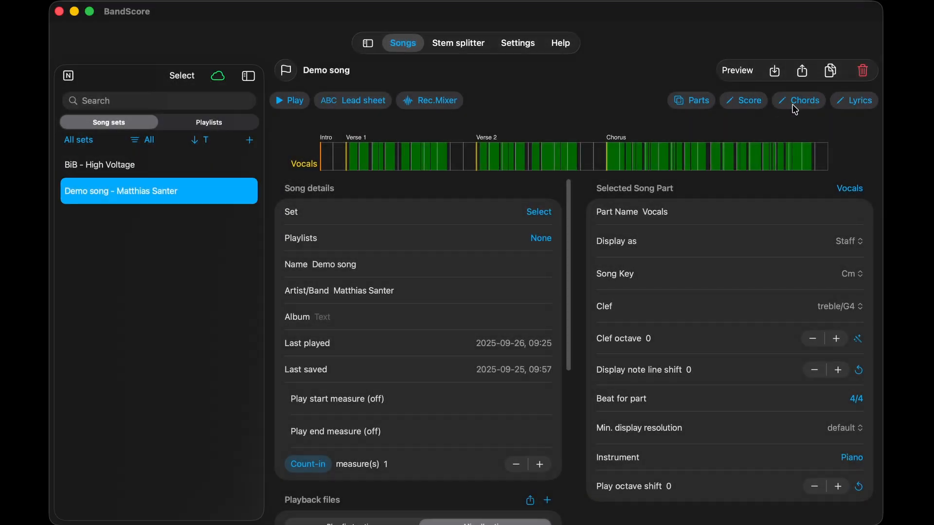
{"action": "left_click", "coordinate": [795, 108]}
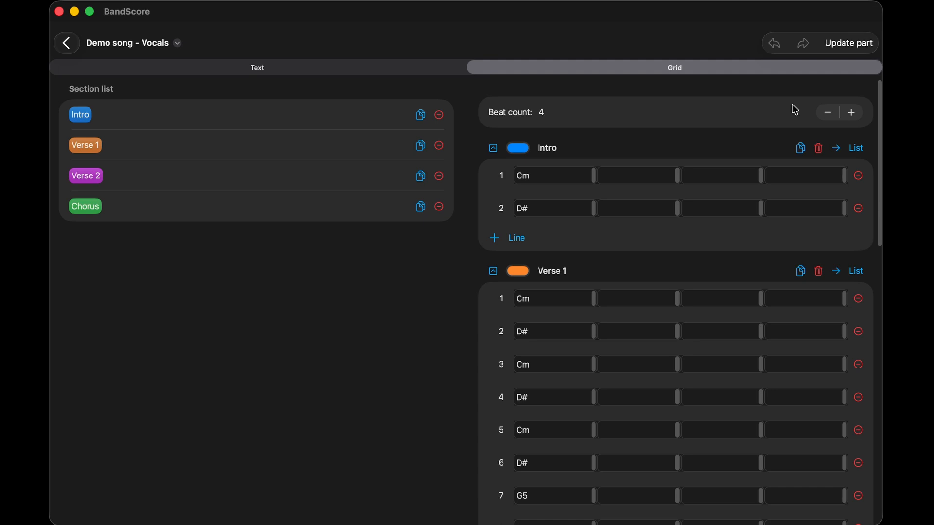
{"action": "left_click", "coordinate": [235, 72]}
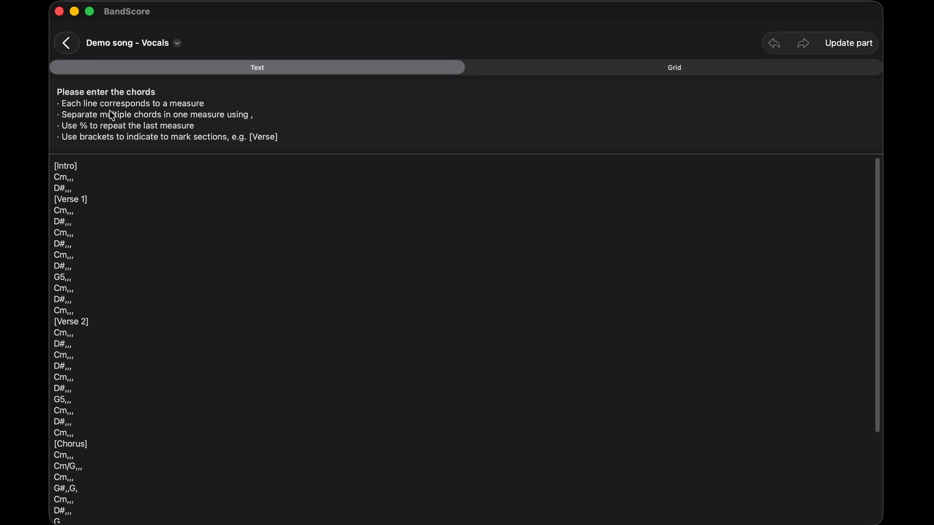
- Show the Vocals chords as a grid, review its sections through the Chorus, and update the part with the chords
{"action": "left_click", "coordinate": [675, 73]}
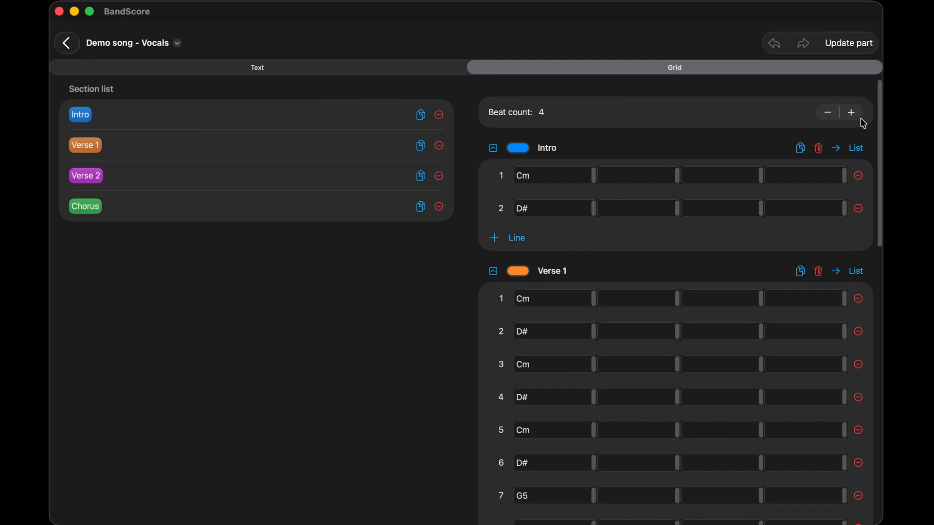
{"action": "left_click_drag", "start_coordinate": [875, 109], "coordinate": [882, 372]}
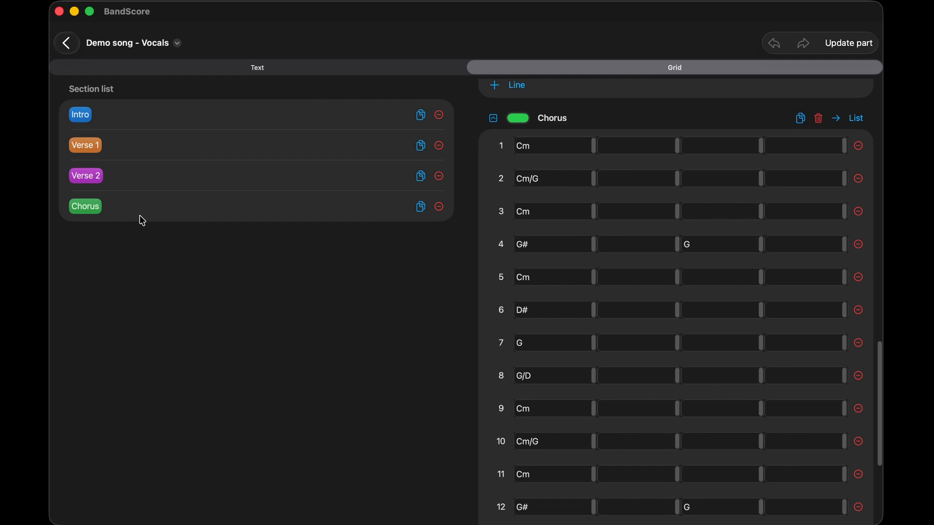
{"action": "left_click", "coordinate": [849, 44]}
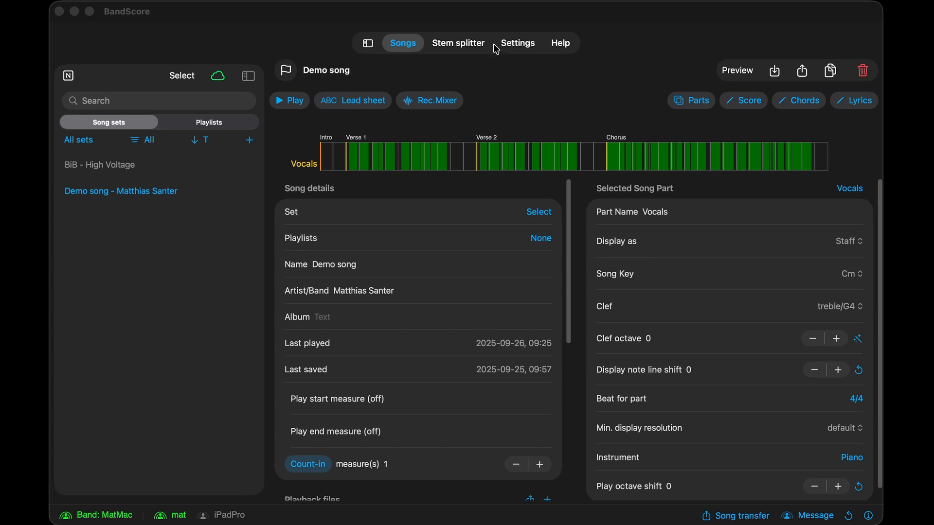
- Review the Simple and Advanced mode descriptions and the general Band Network settings
{"action": "left_click", "coordinate": [510, 44]}
{"action": "left_click", "coordinate": [513, 45]}
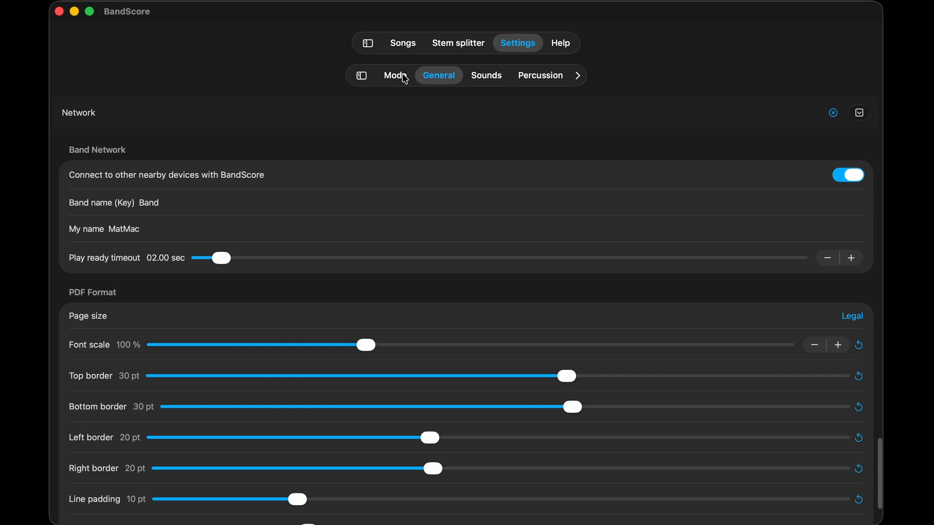
{"action": "left_click", "coordinate": [404, 77]}
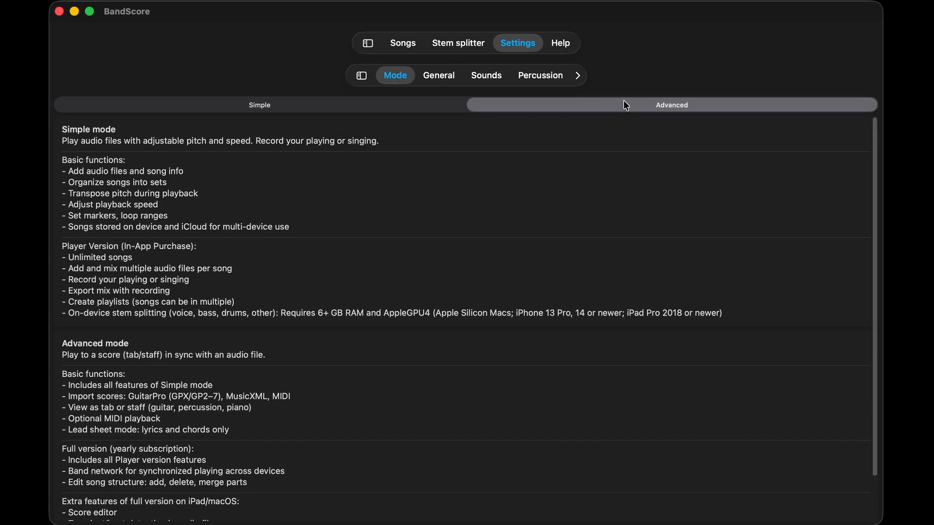
{"action": "left_click", "coordinate": [439, 76]}
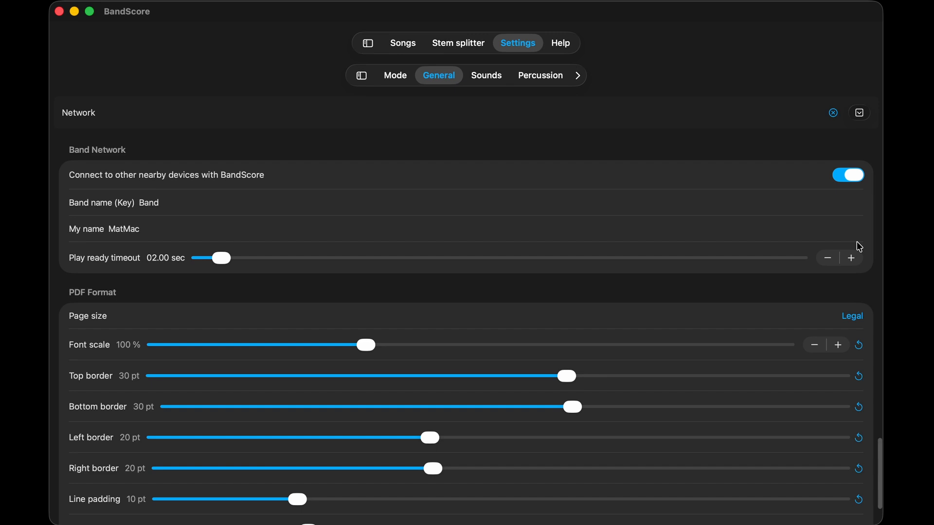
- Switch the band network broadcast off and on again from the song list, and check the band network info
{"action": "left_click", "coordinate": [412, 44]}
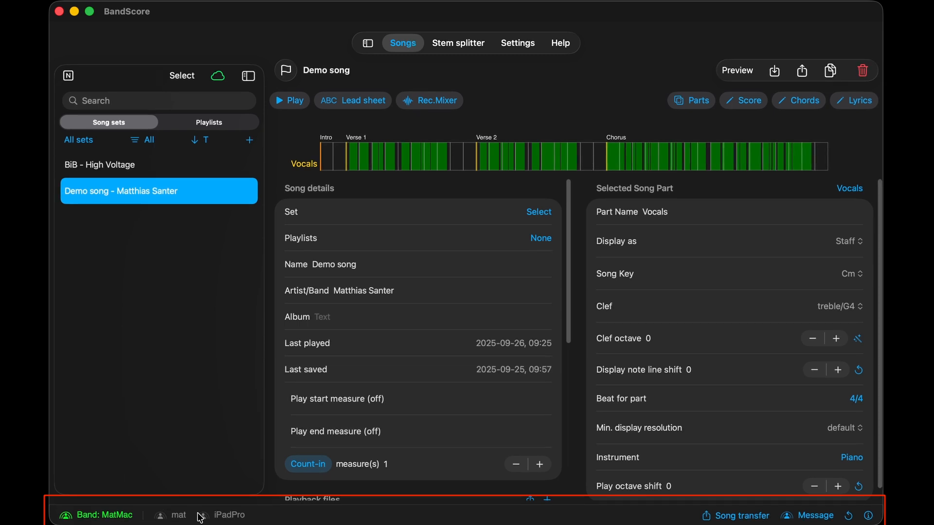
{"action": "left_click", "coordinate": [125, 517]}
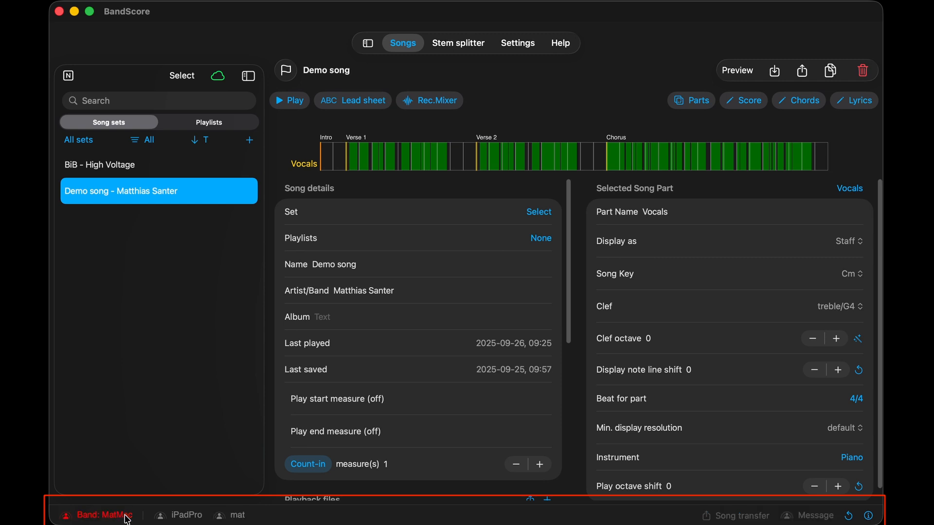
{"action": "left_click", "coordinate": [127, 519]}
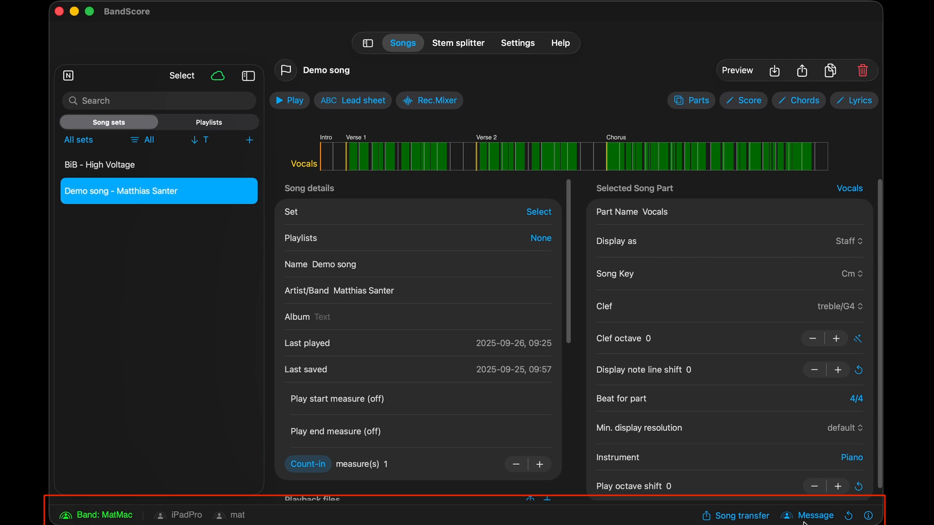
{"action": "left_click", "coordinate": [869, 517]}
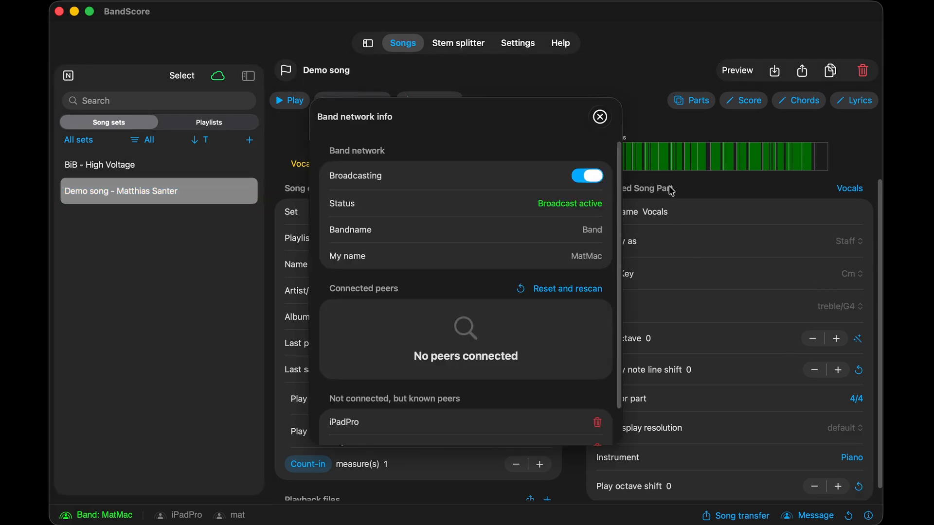
{"action": "left_click", "coordinate": [601, 118]}
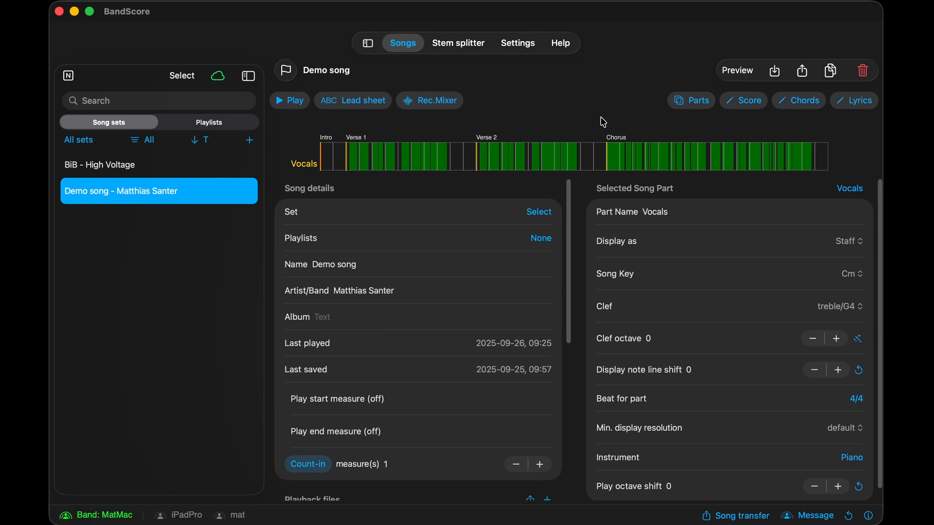
- Open the demo song's Vocals part in the player and start playback from the beginning
{"action": "left_click", "coordinate": [298, 100]}
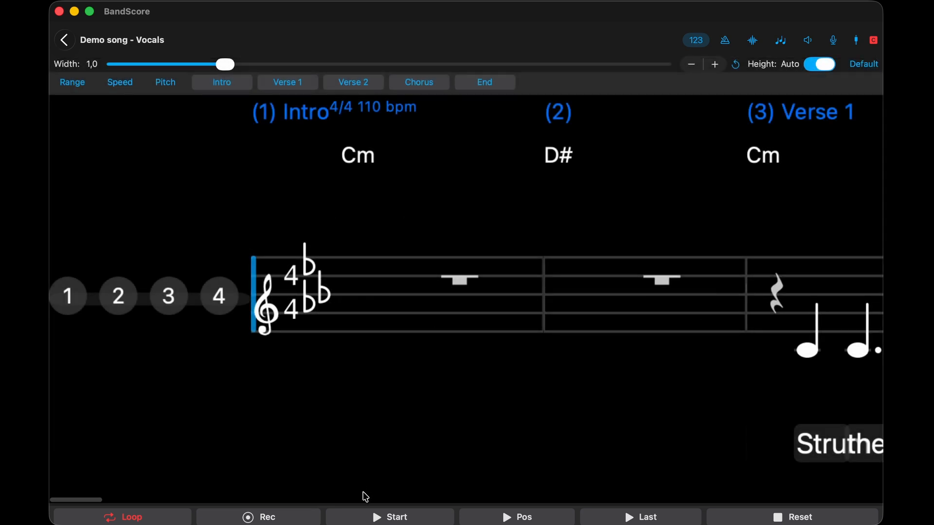
{"action": "left_click", "coordinate": [386, 518]}
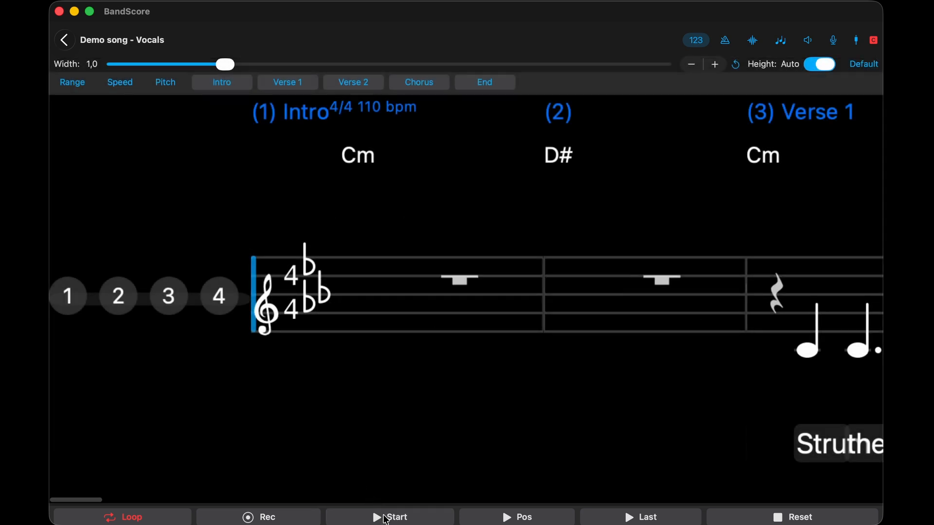